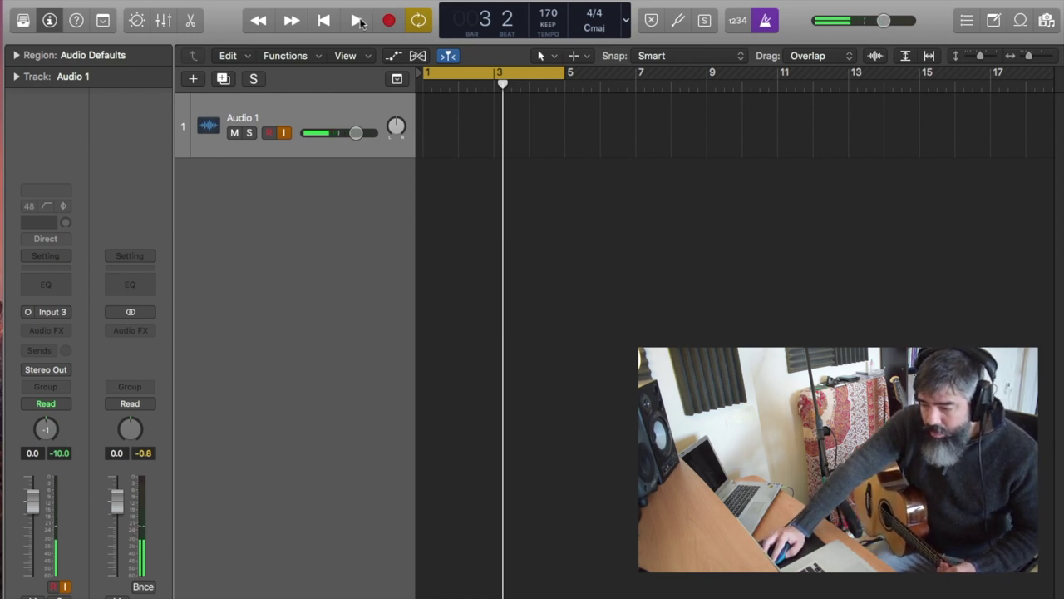
Step: Record two cycled guitar takes over bars 1 to 4 on Audio 1 and play the recording back
click(358, 21)
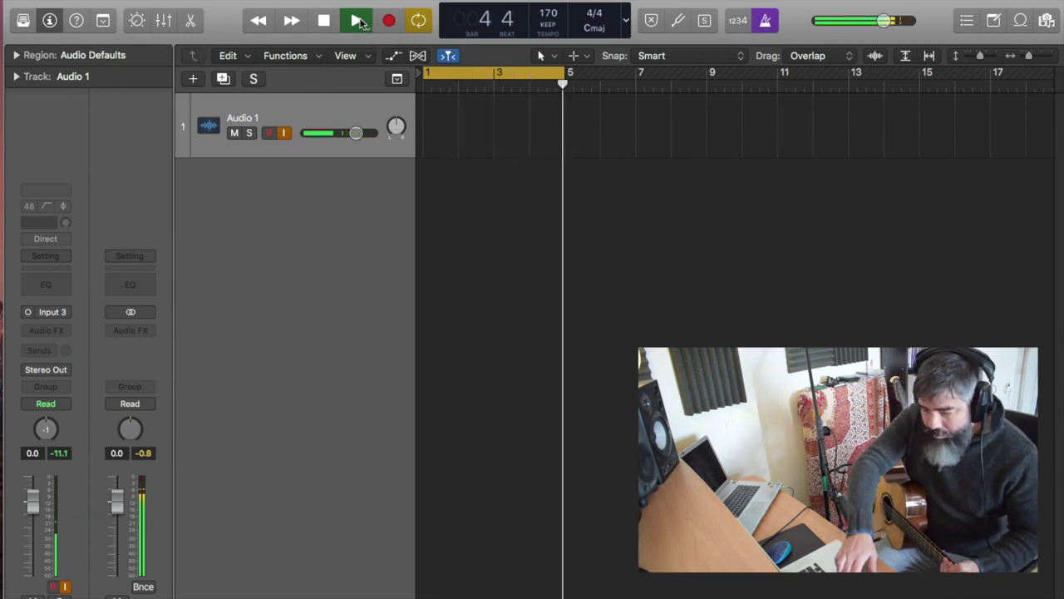
key(space)
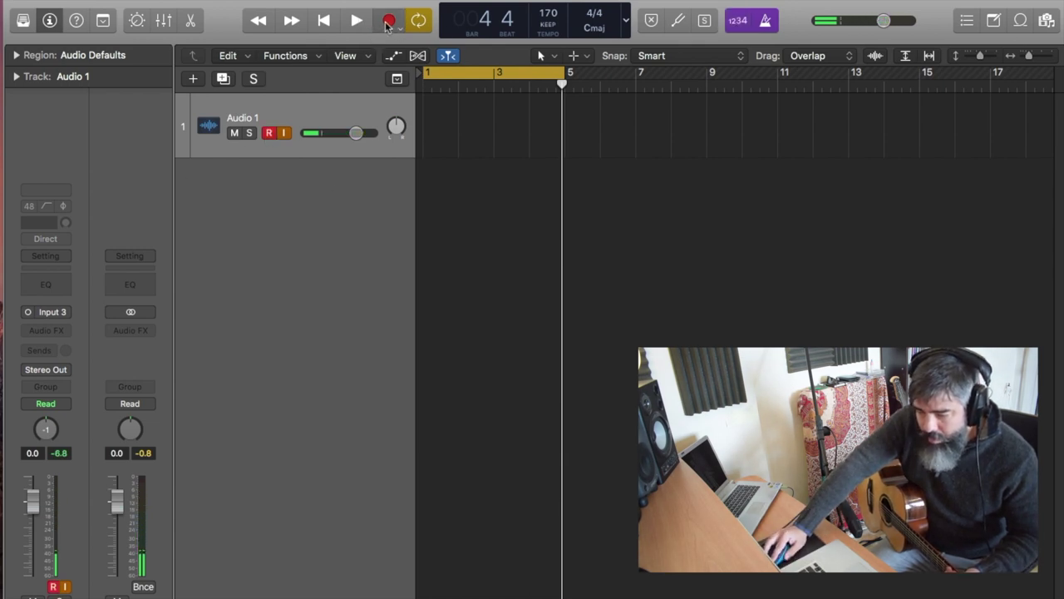
click(388, 22)
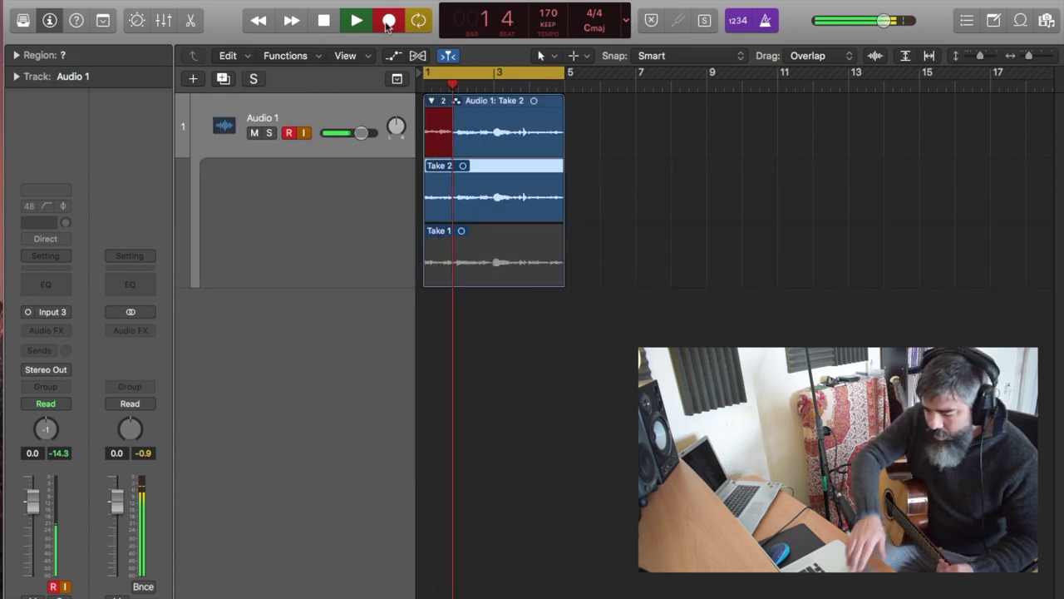
key(space)
click(430, 101)
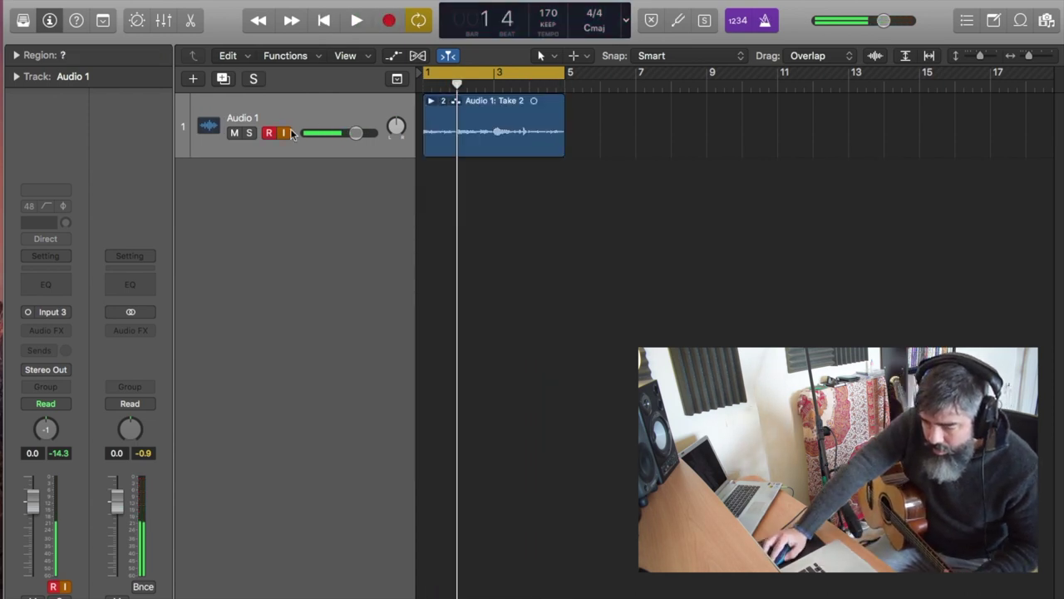
click(359, 20)
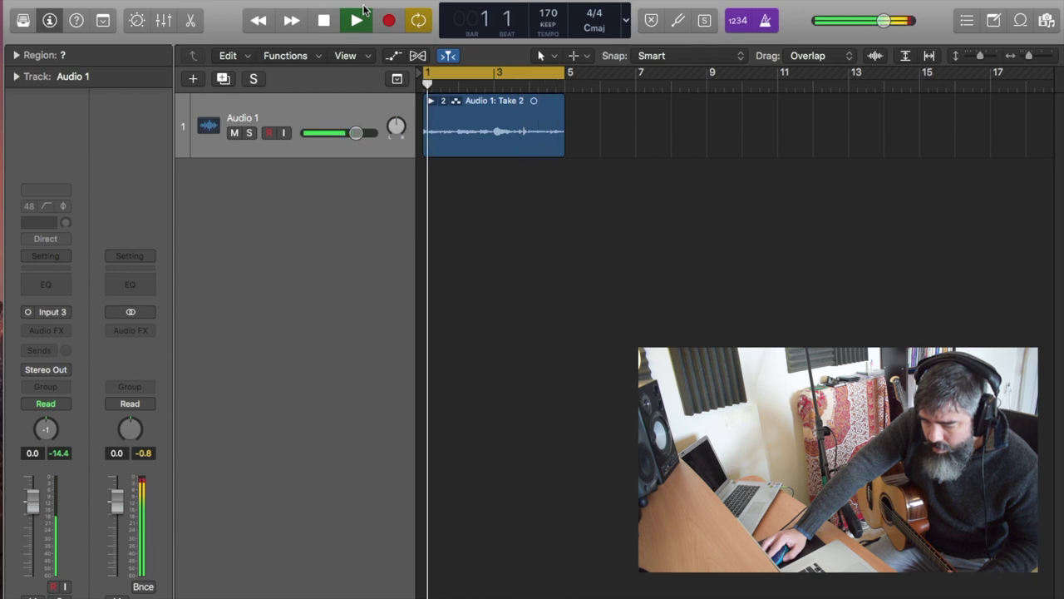
click(325, 23)
Step: Add a new audio track below Audio 1 and pan Audio 1 left to about -64
click(185, 0)
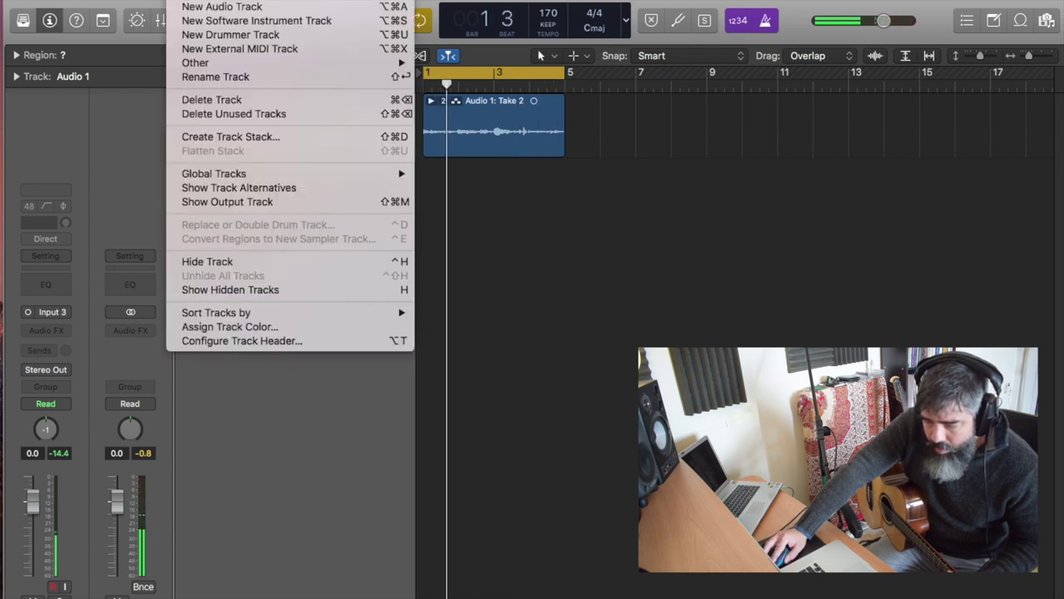
click(224, 8)
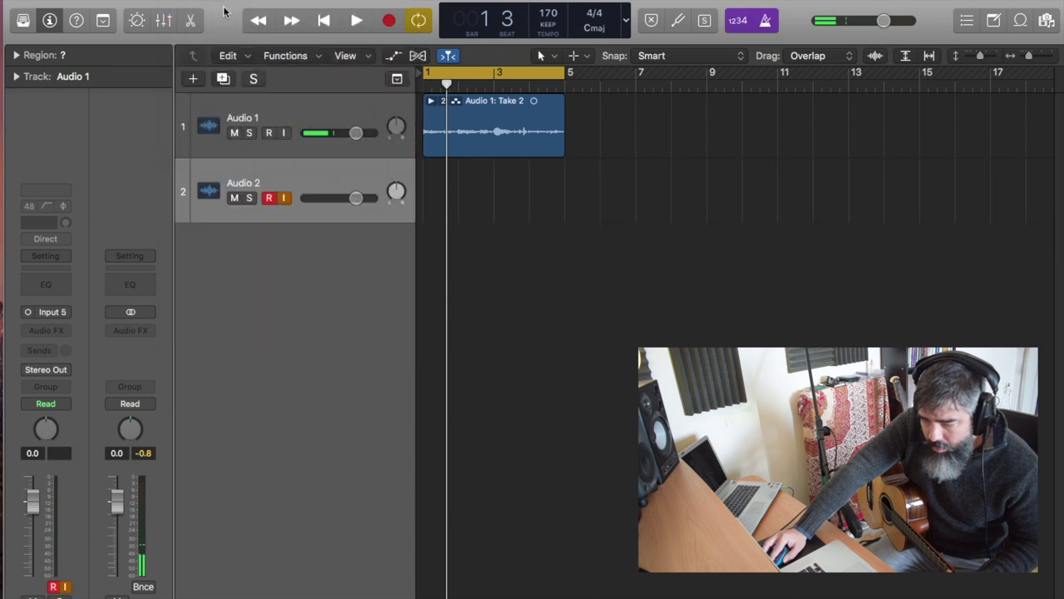
click(271, 198)
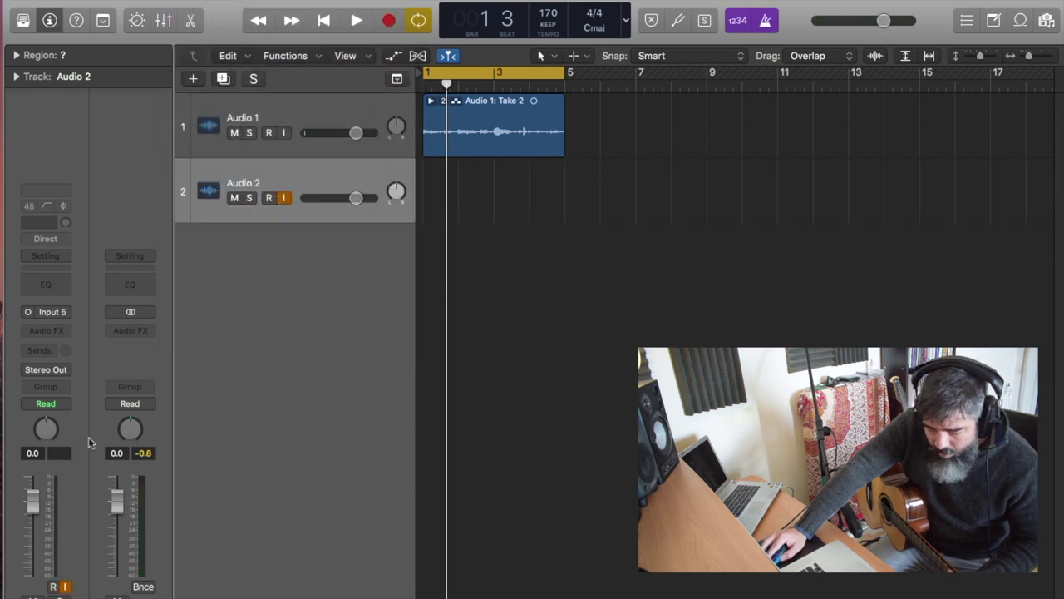
drag(393, 132, 394, 134)
Step: Set the recording source of the Audio 2 track to Input 3
click(56, 312)
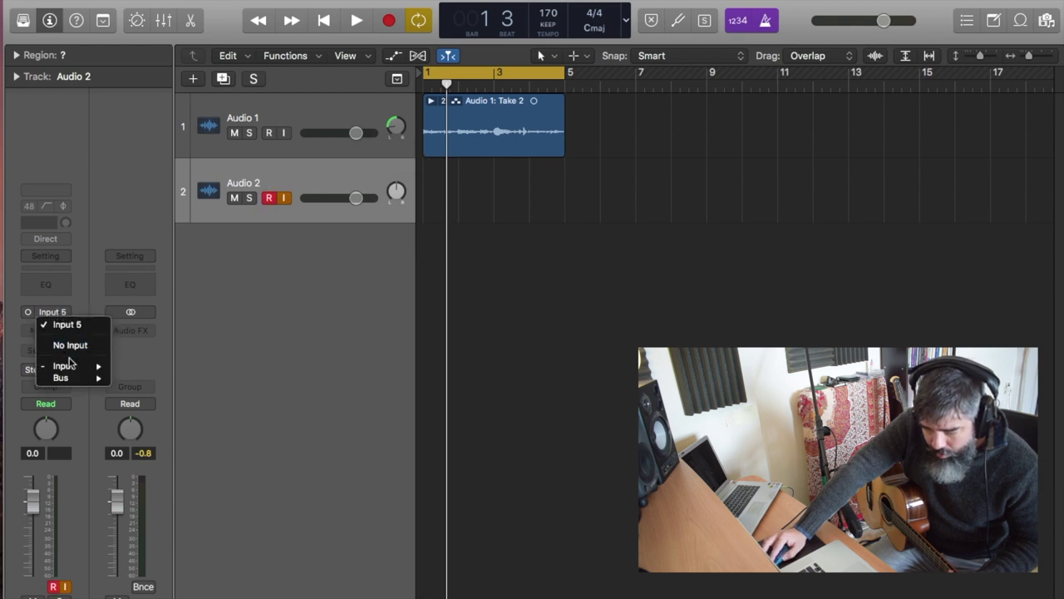
mouse_move(72, 371)
click(142, 391)
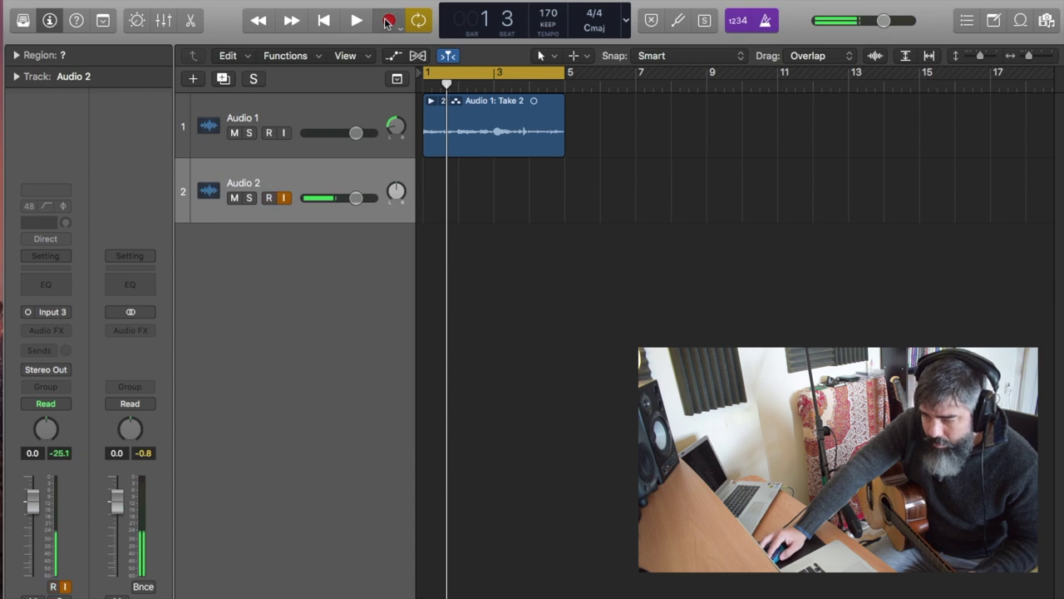
Step: Record two cycled guitar takes over bars 1 to 4 on Audio 2 and collapse its take folder
click(387, 21)
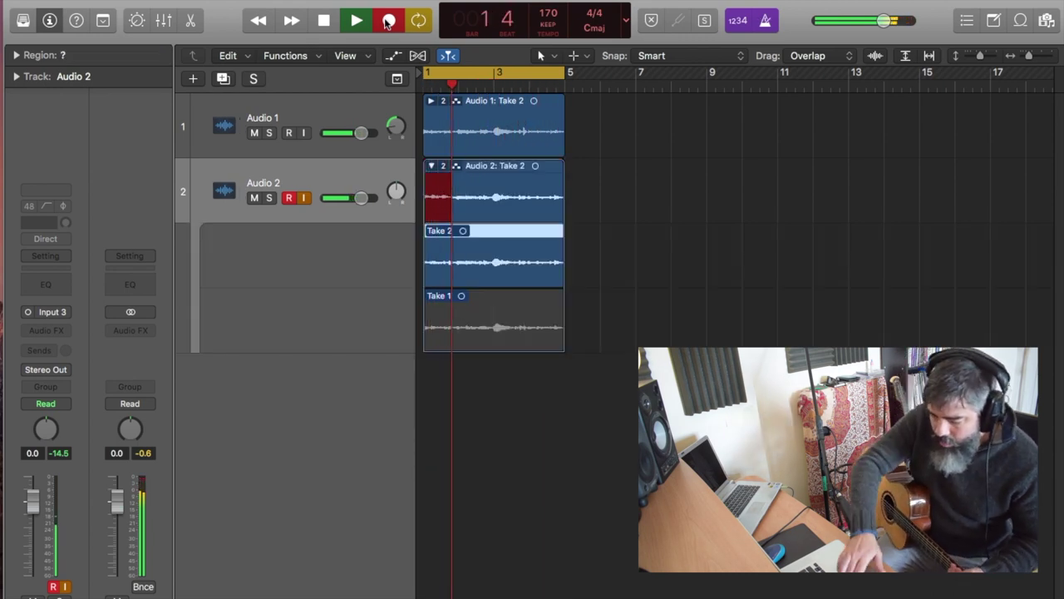
click(387, 22)
click(432, 168)
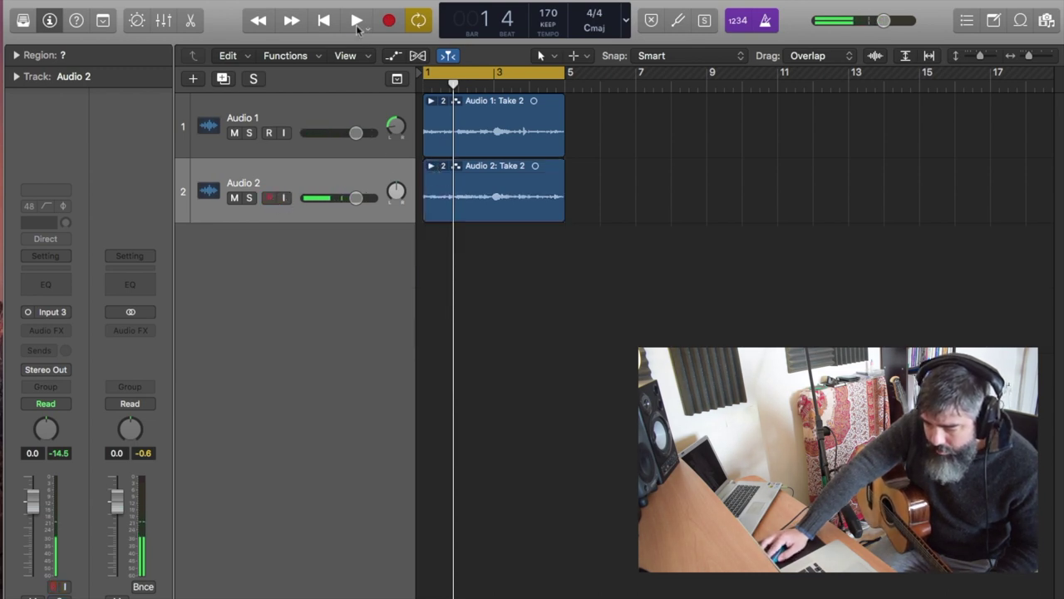
Step: Pan Audio 2 right to about +63 while playing back both guitar tracks
click(356, 20)
mouse_move(397, 191)
mouse_down()
mouse_move(403, 133)
mouse_move(399, 193)
mouse_up()
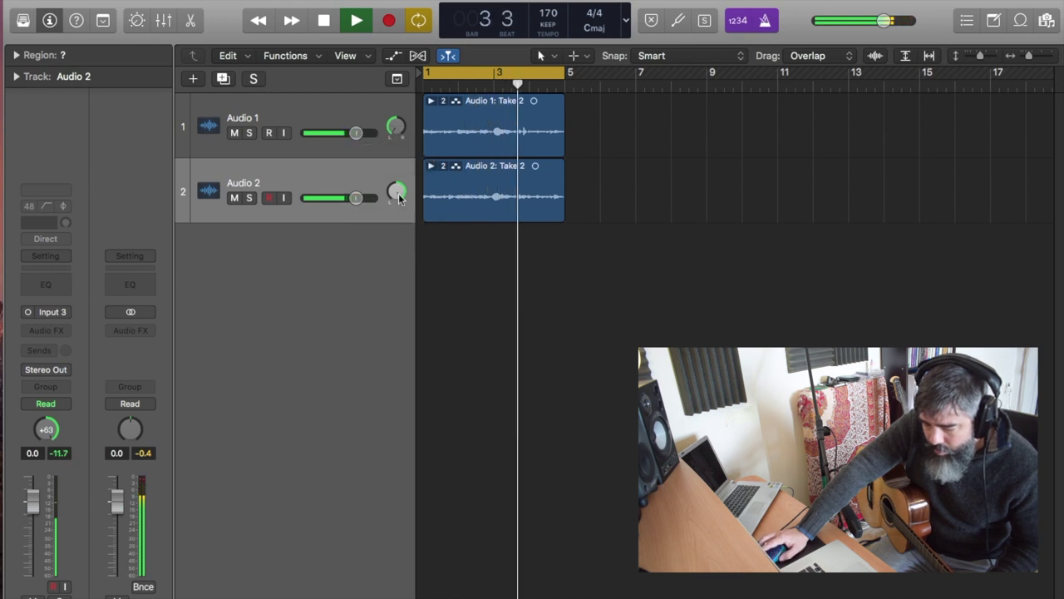
click(325, 21)
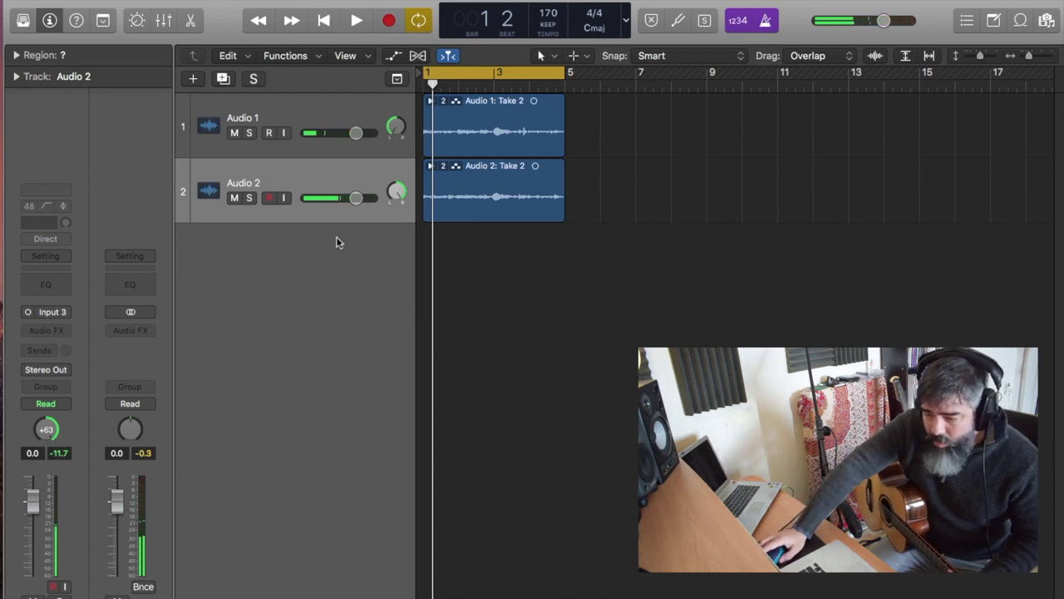
Step: Insert a Channel EQ on Audio 1 with the Acoustic Guitar Improve 01 preset and audition it during playback
click(292, 114)
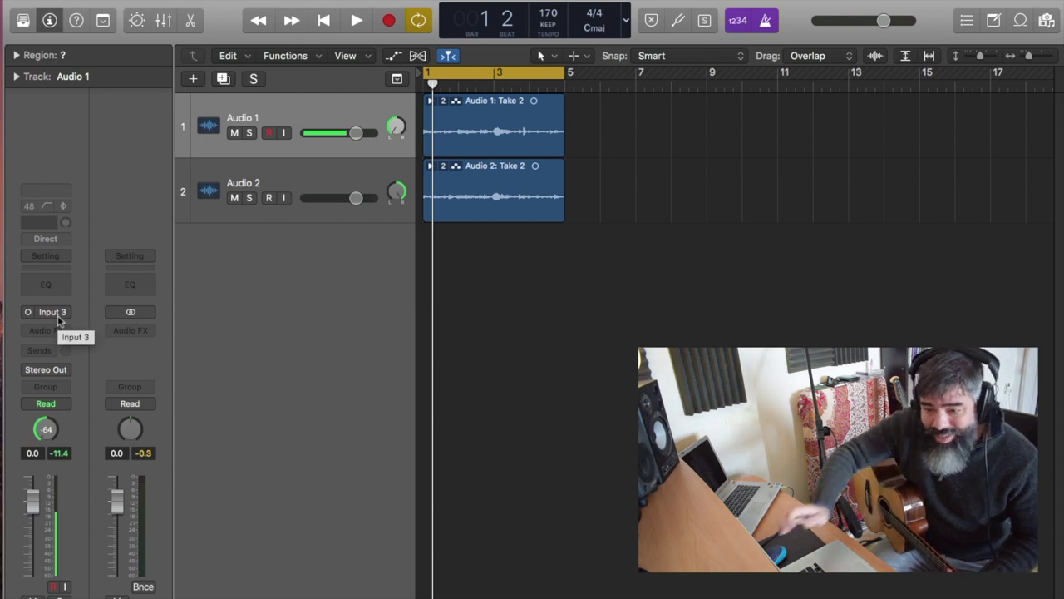
click(49, 285)
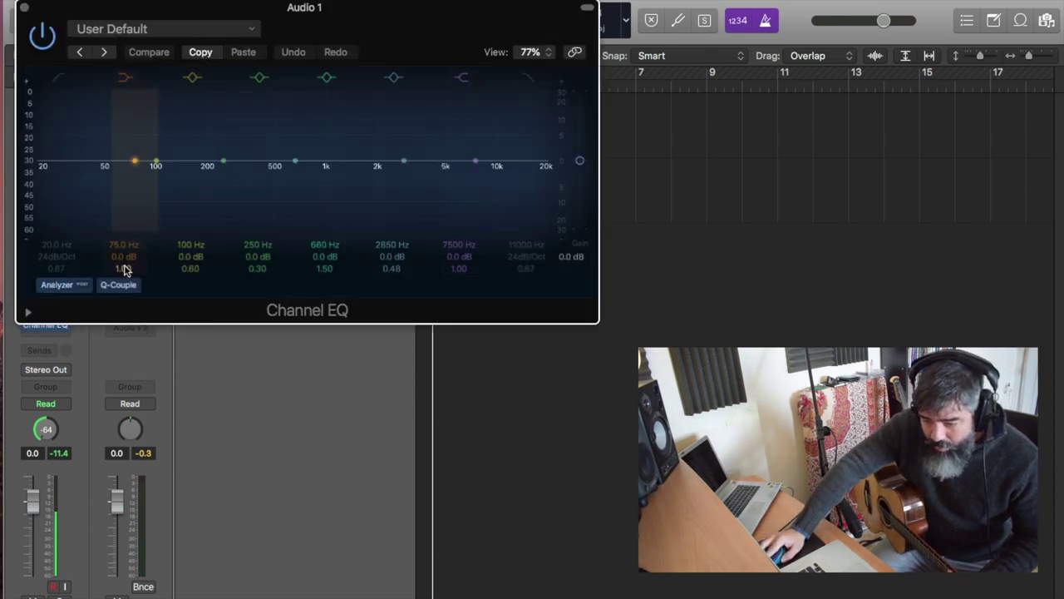
click(248, 32)
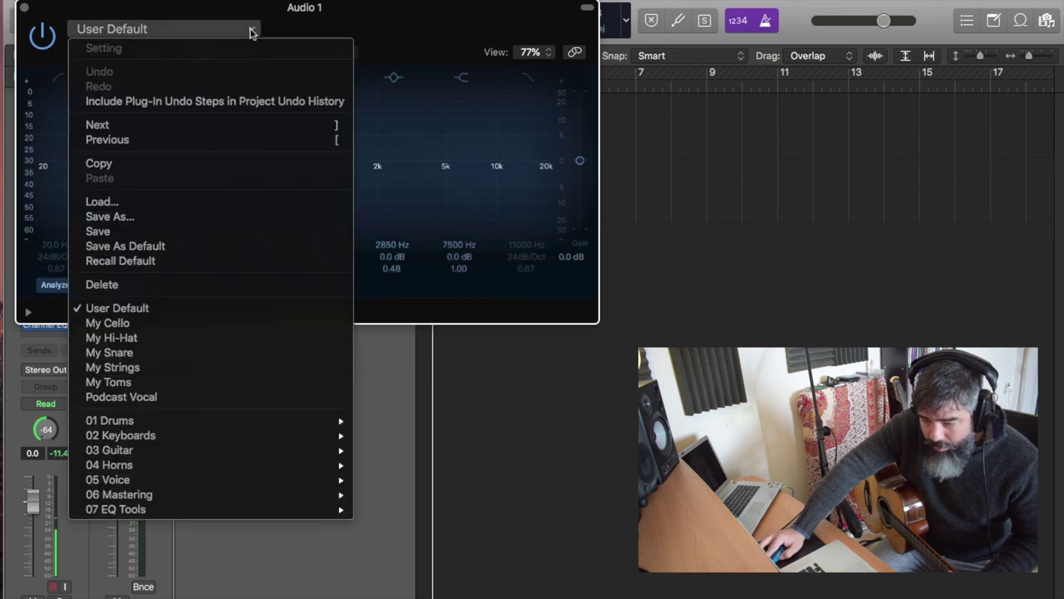
mouse_move(213, 453)
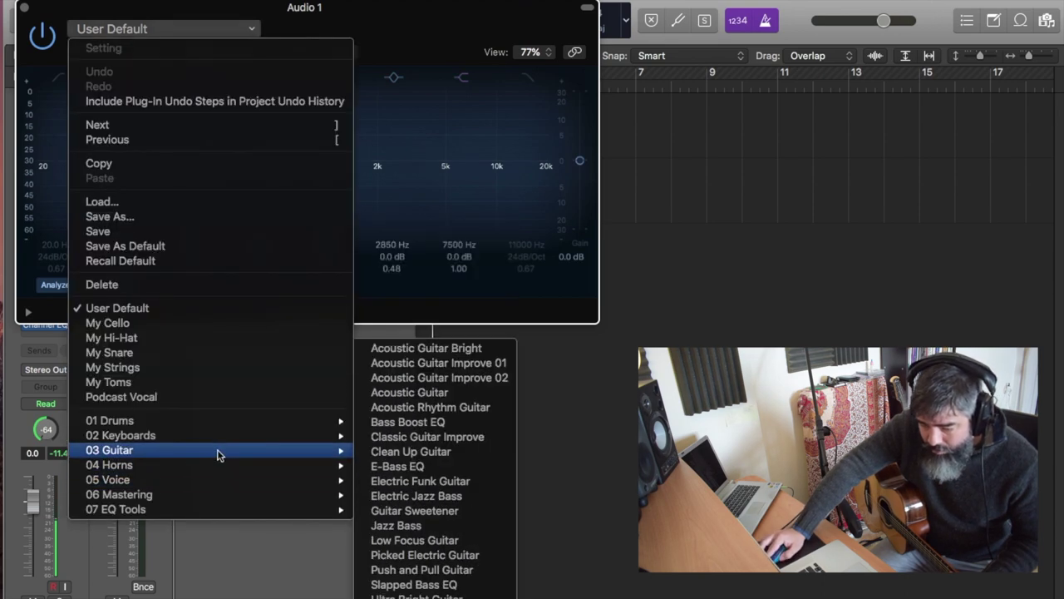
click(465, 371)
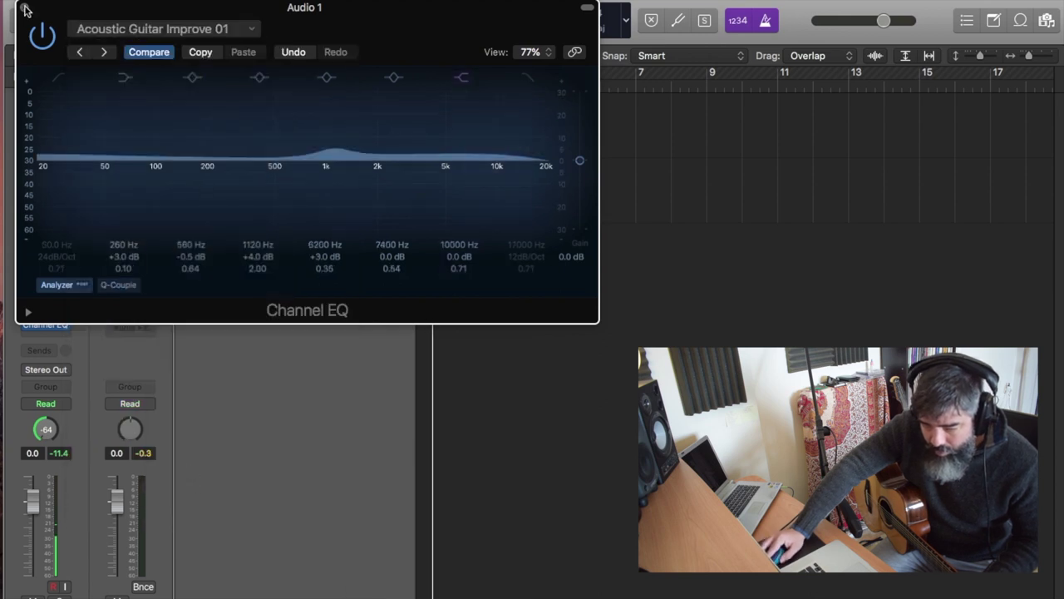
key(space)
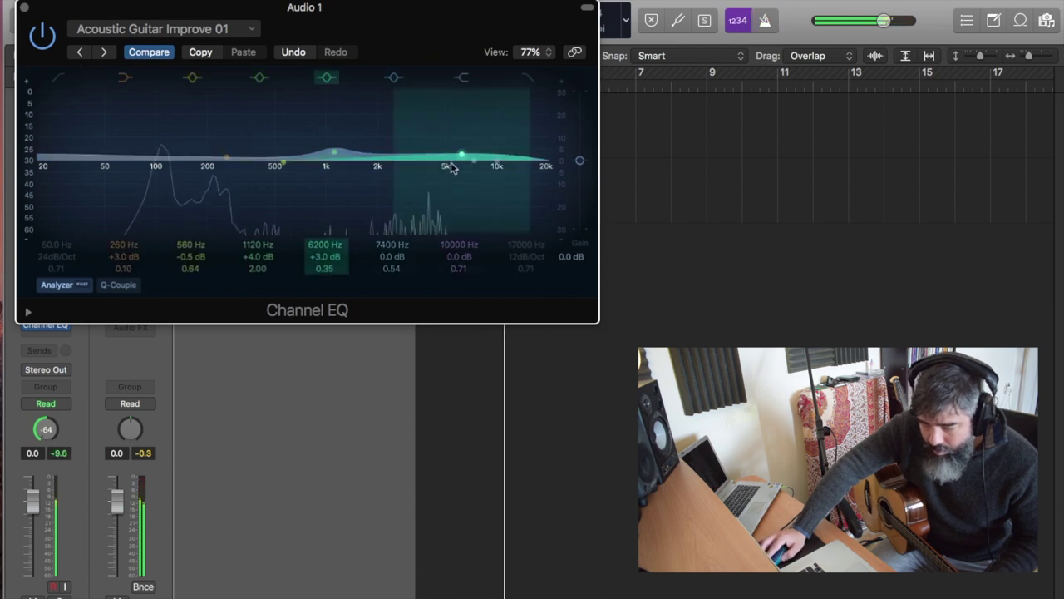
click(24, 9)
key(space)
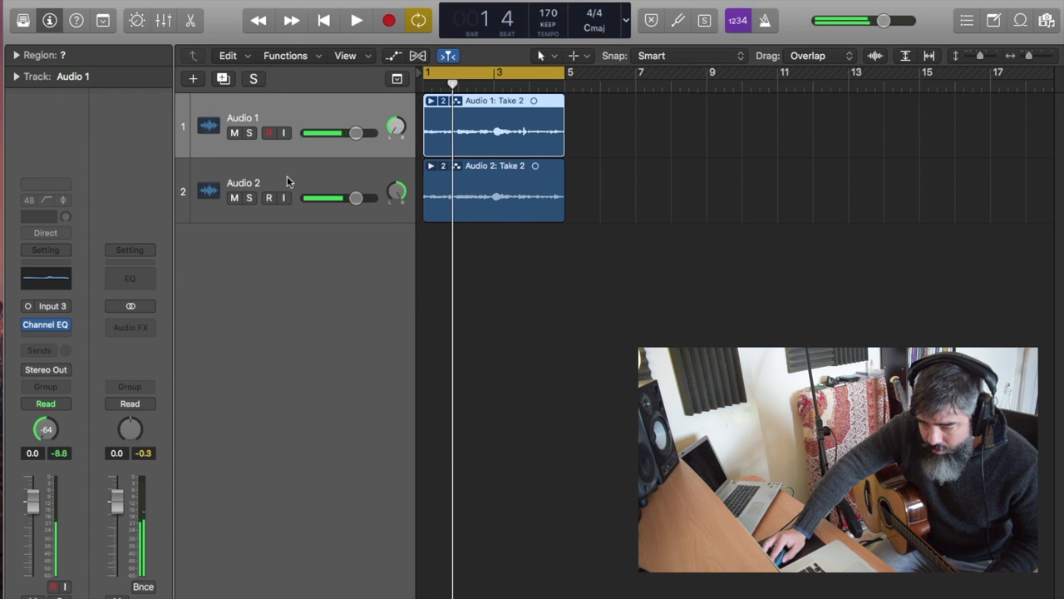
Step: Insert a Channel EQ on Audio 2 with the Acoustic Guitar Bright preset and audition it during playback
click(284, 188)
click(63, 283)
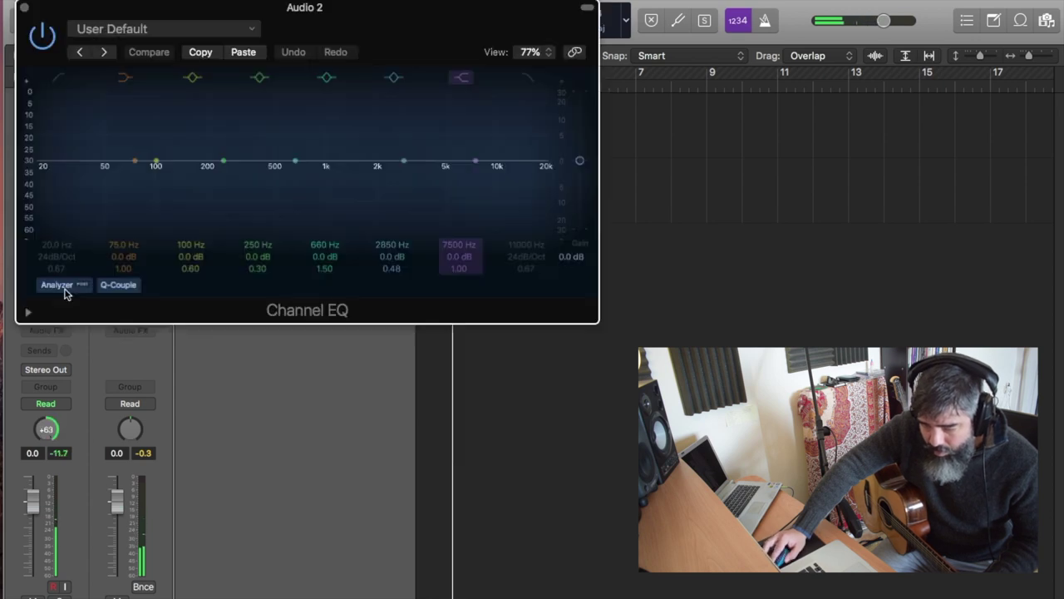
click(247, 30)
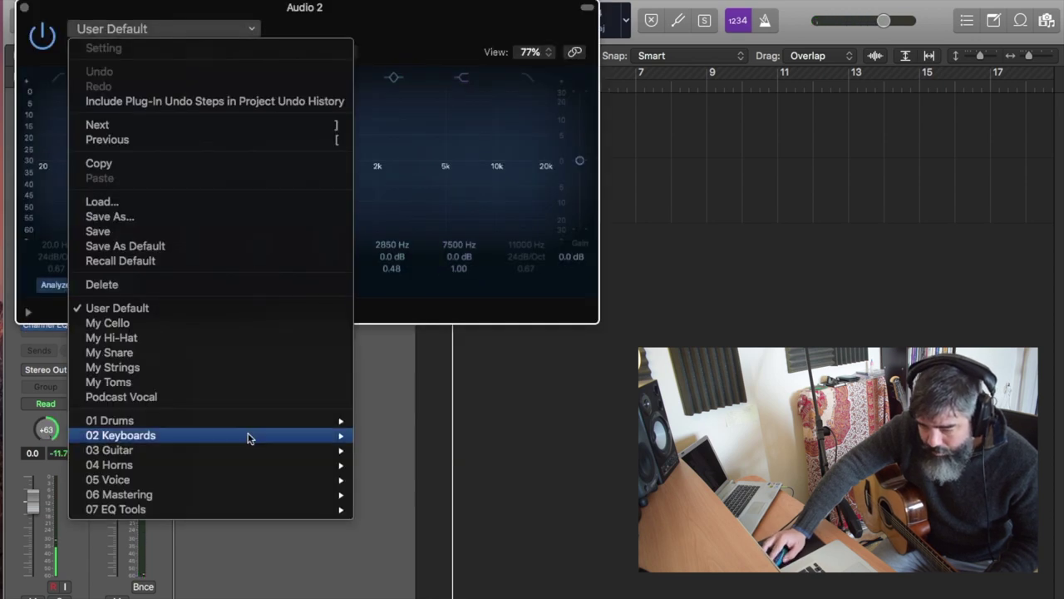
mouse_move(259, 455)
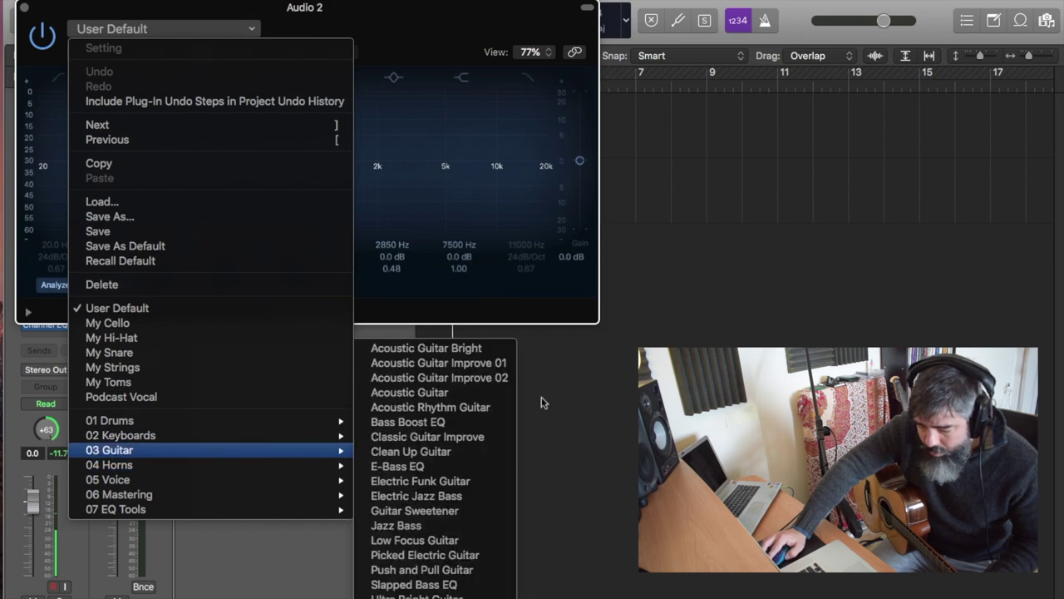
click(456, 353)
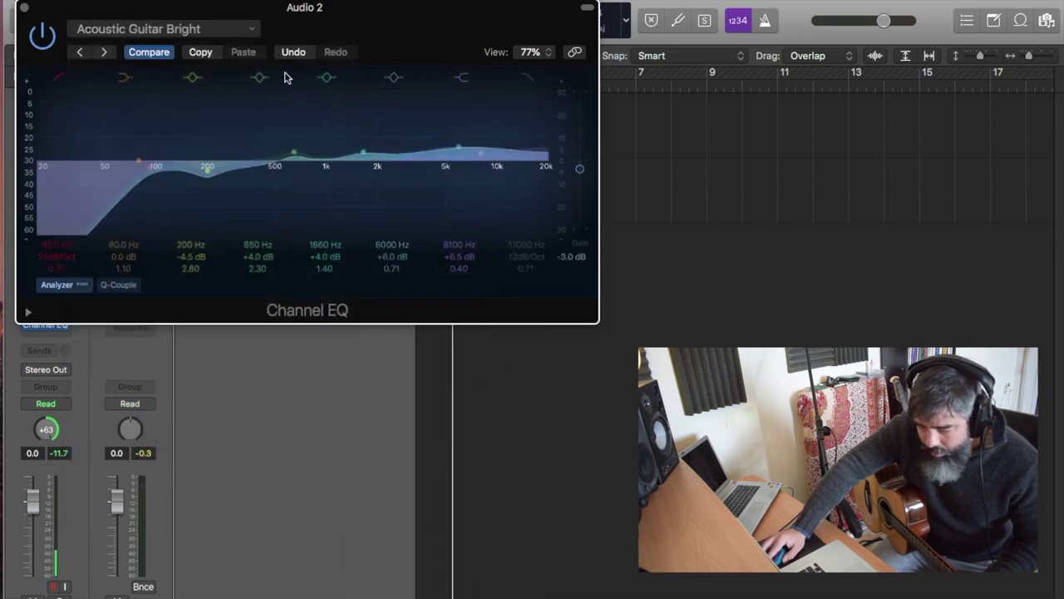
key(space)
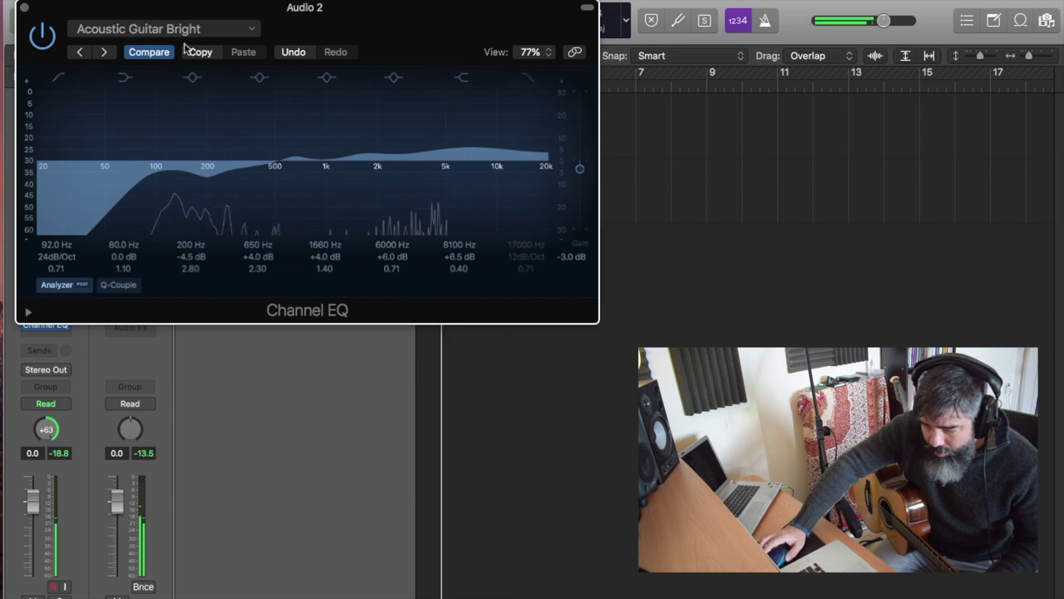
click(26, 8)
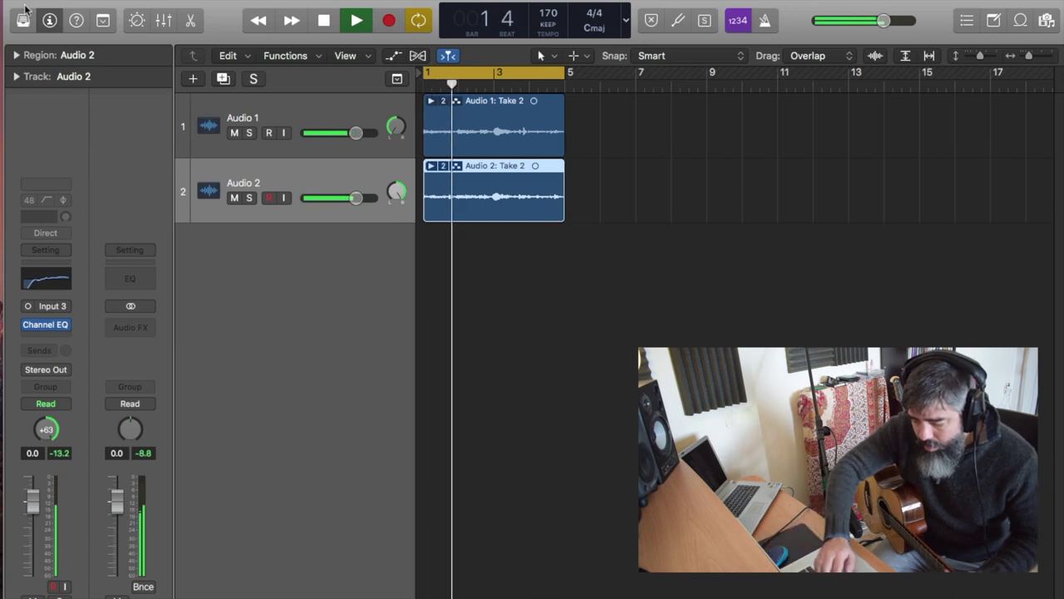
key(space)
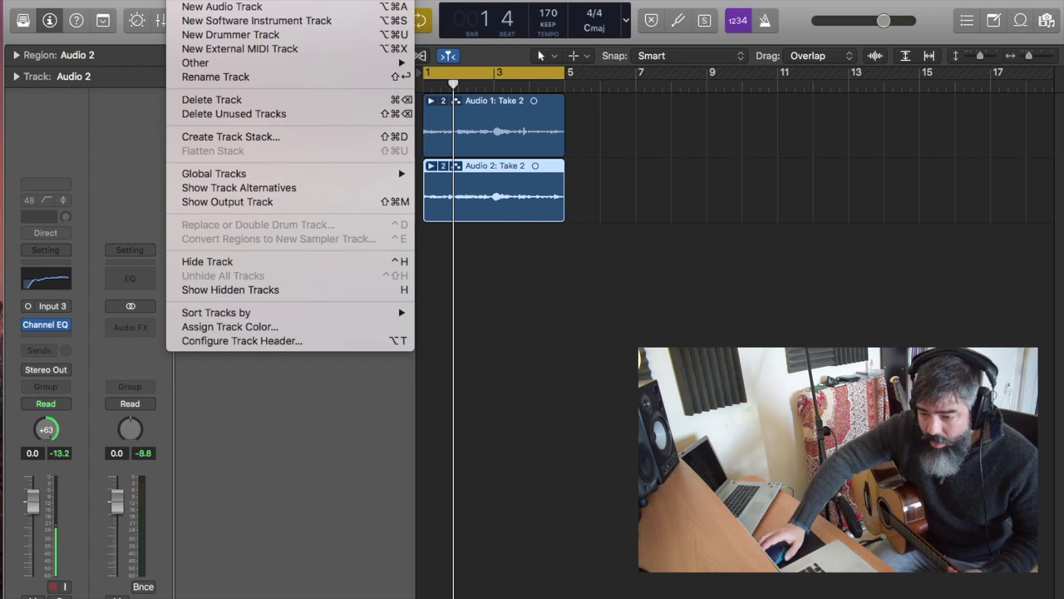
Step: Add a third audio track and rehearse a new guitar part over the looping playback
click(230, 7)
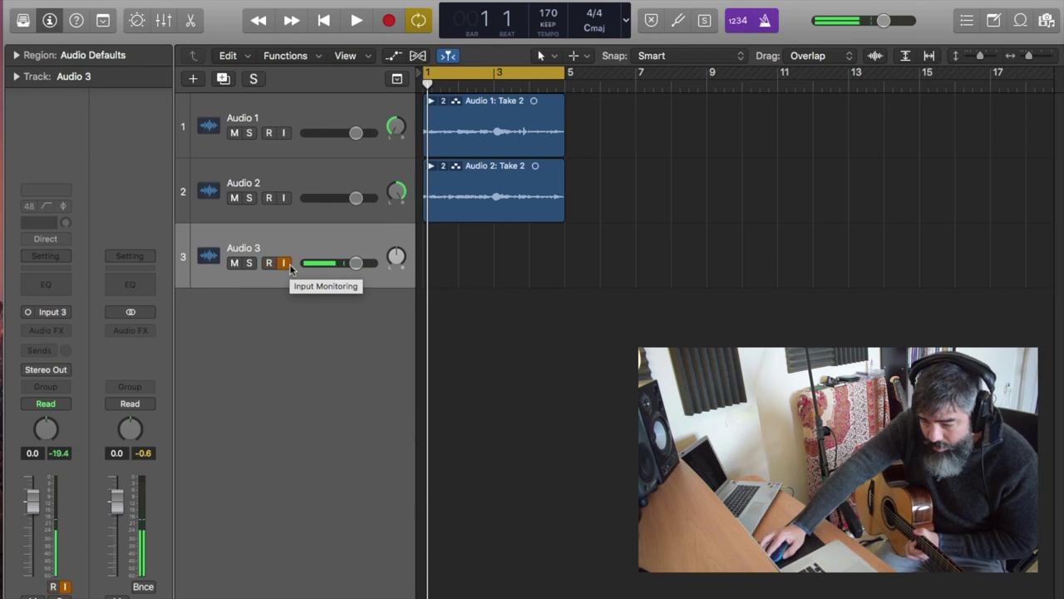
key(space)
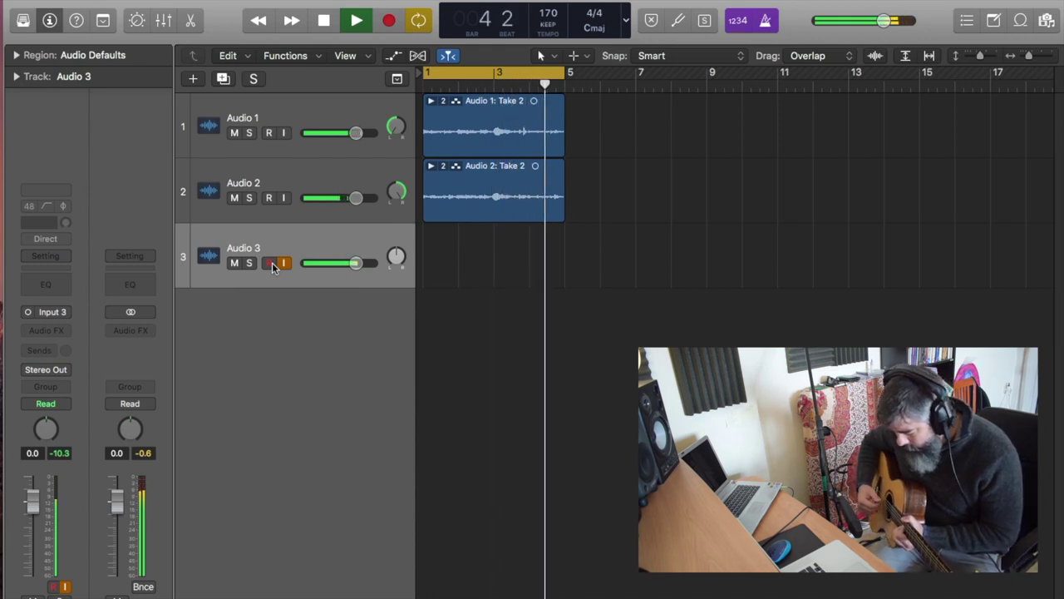
key(space)
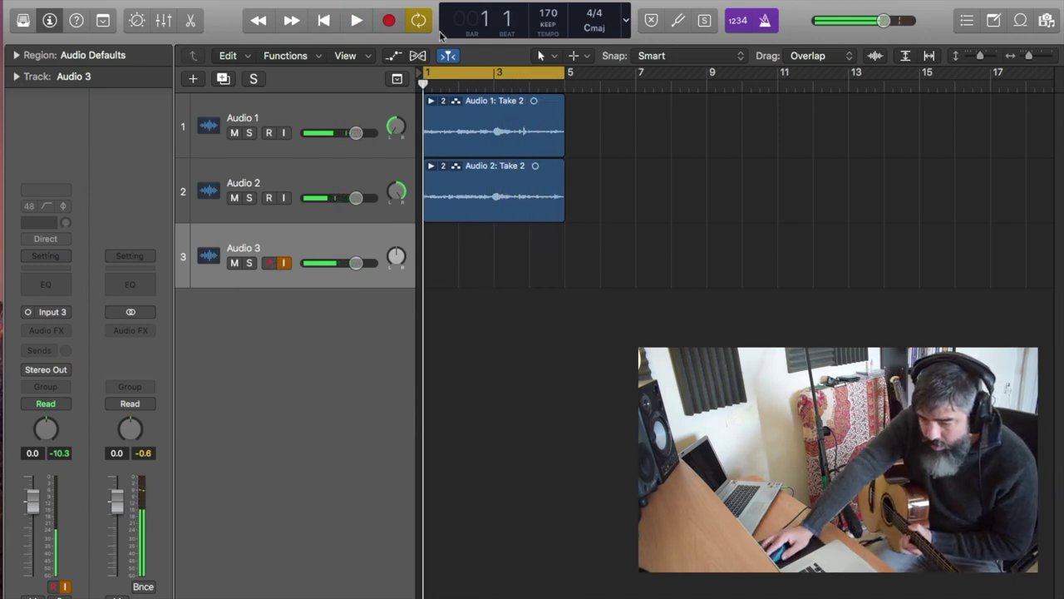
Step: Arm Audio 3, record two cycled guitar takes over bars 1 to 4 and collapse the take folder
click(269, 263)
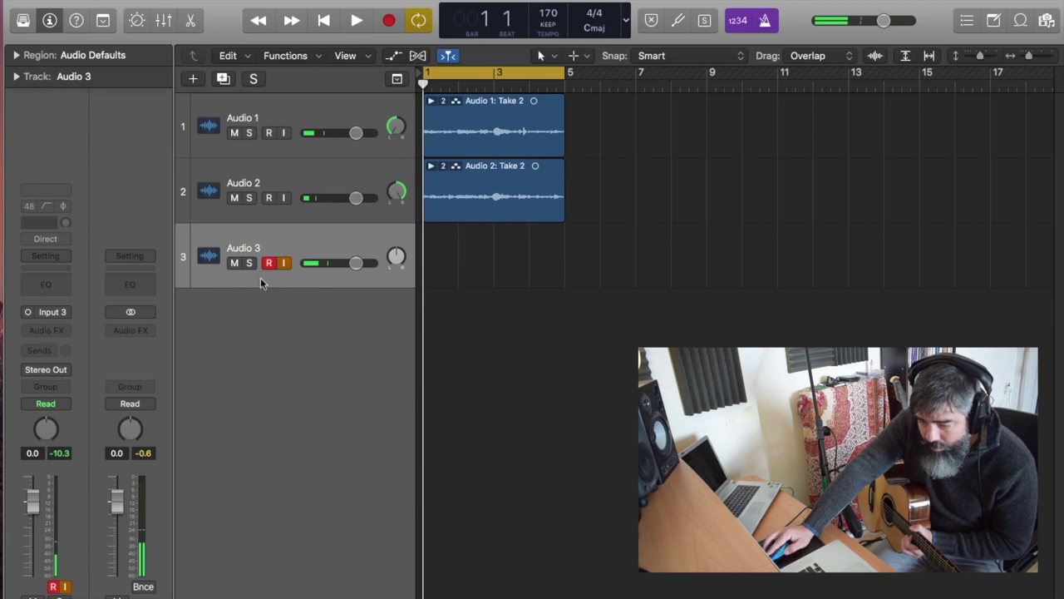
click(389, 20)
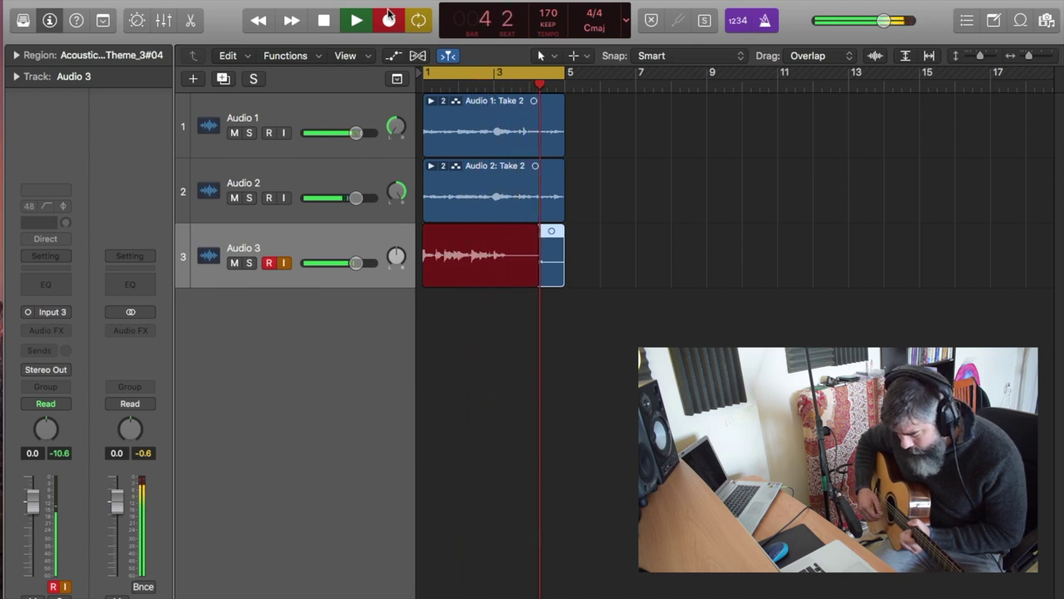
key(space)
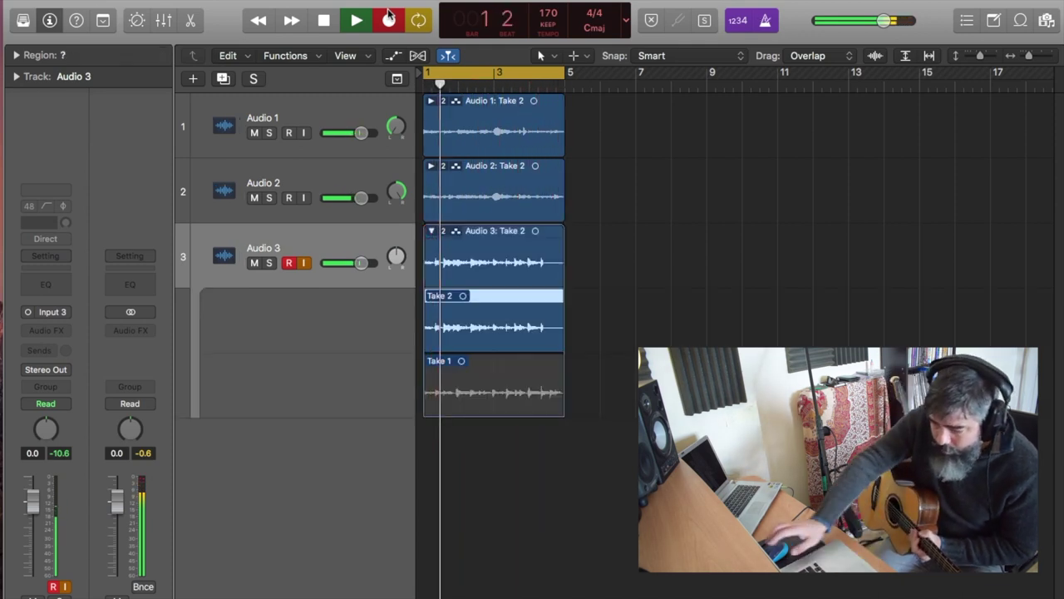
click(431, 231)
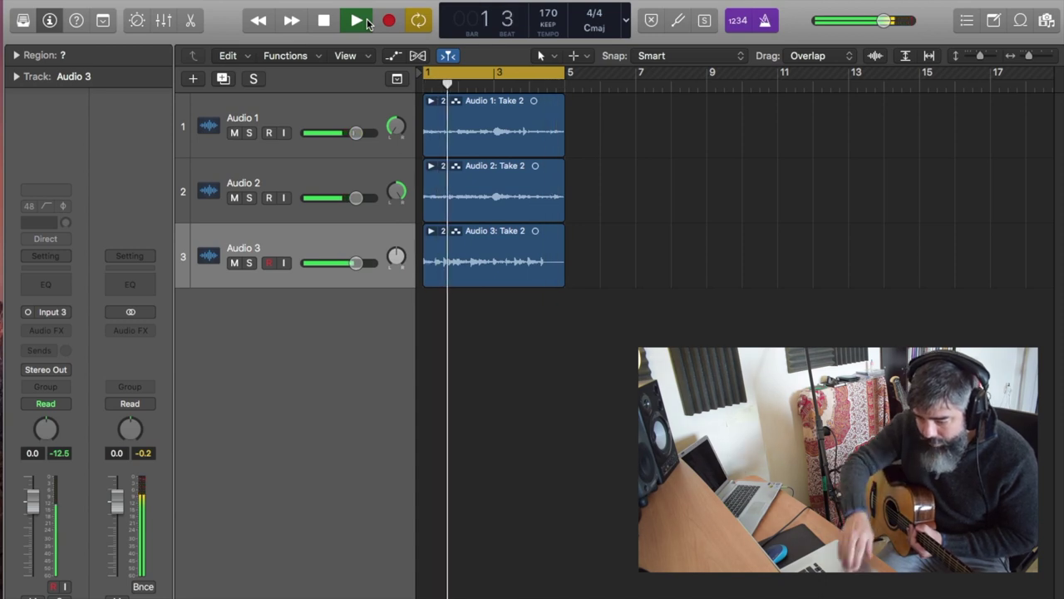
Step: Stop playback and delete the Audio 3 take folder together with its recorded audio file
click(369, 23)
click(339, 245)
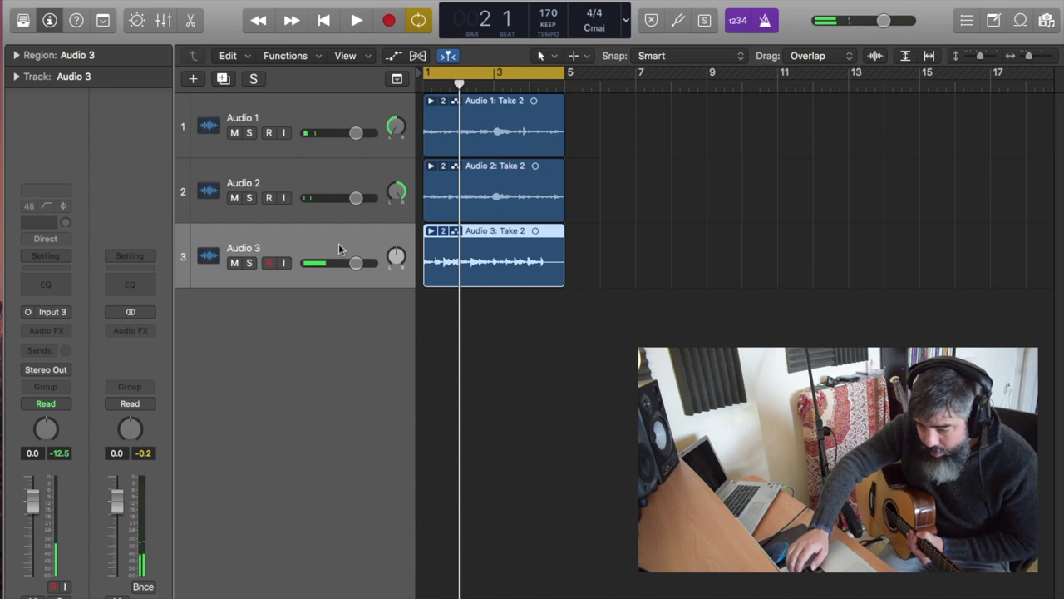
key(BackSpace)
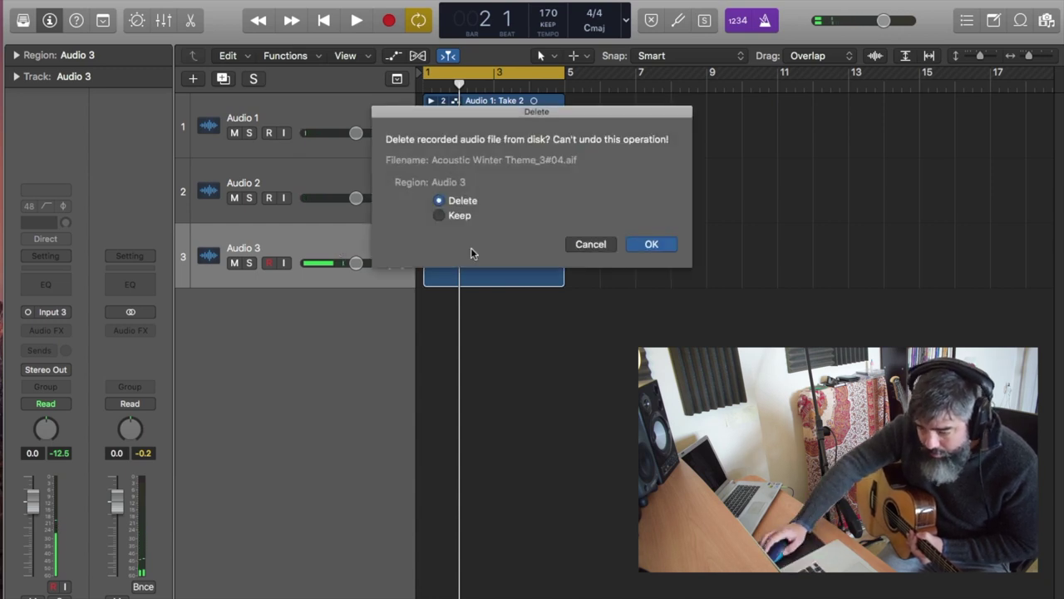
click(651, 245)
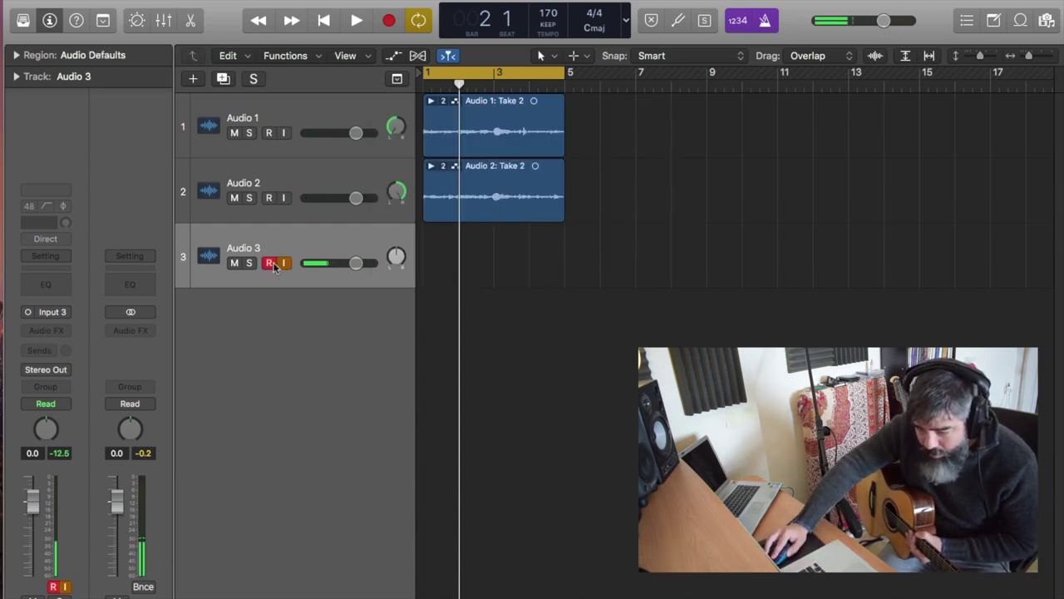
Step: Record a new guitar take on Audio 3 over bars 1 to 4 and play it back with the other tracks
click(391, 20)
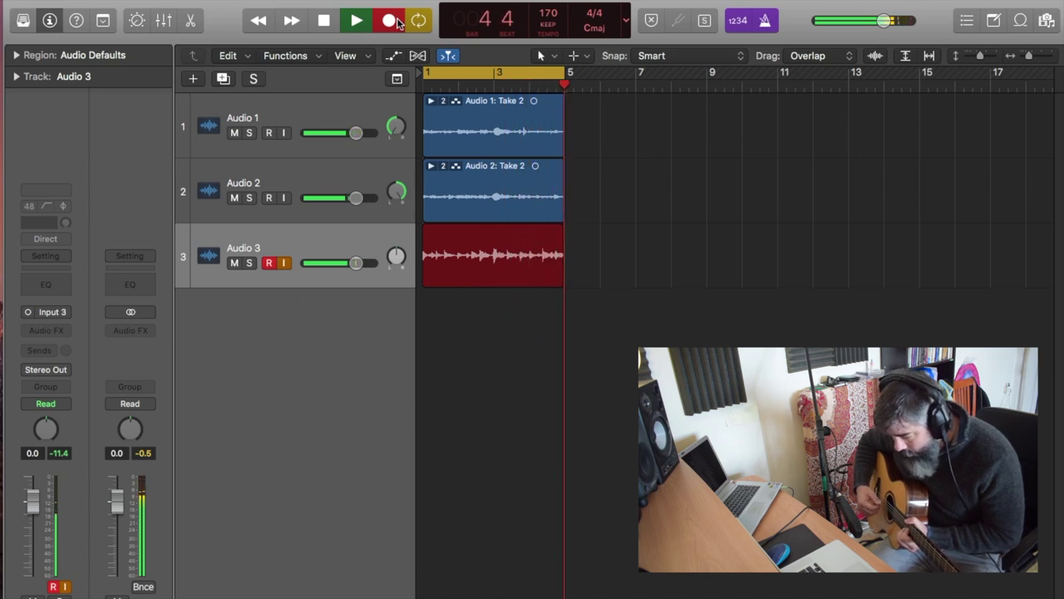
key(space)
key(space)
key(space)
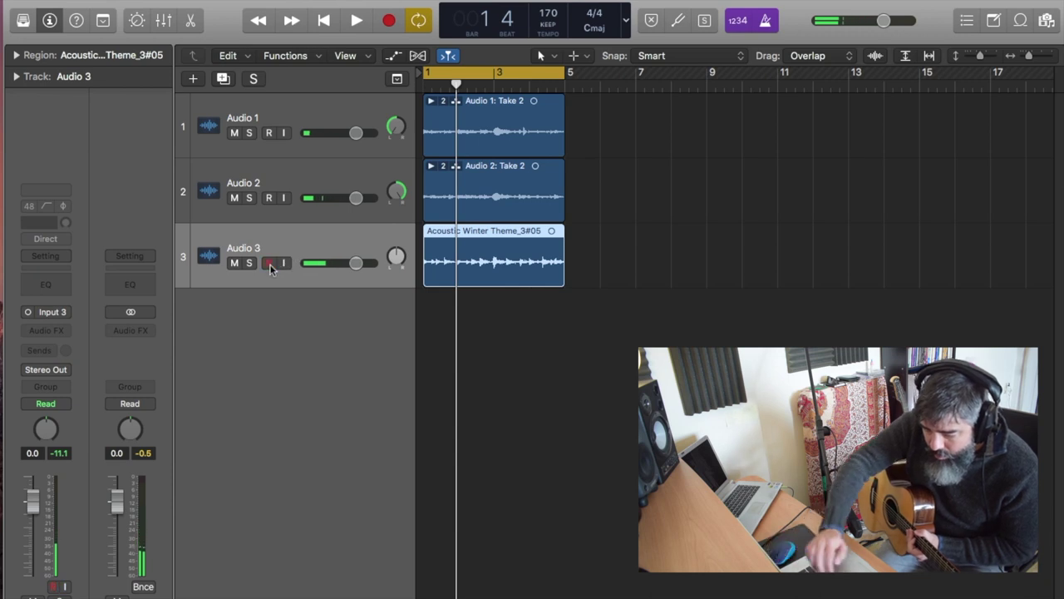
key(space)
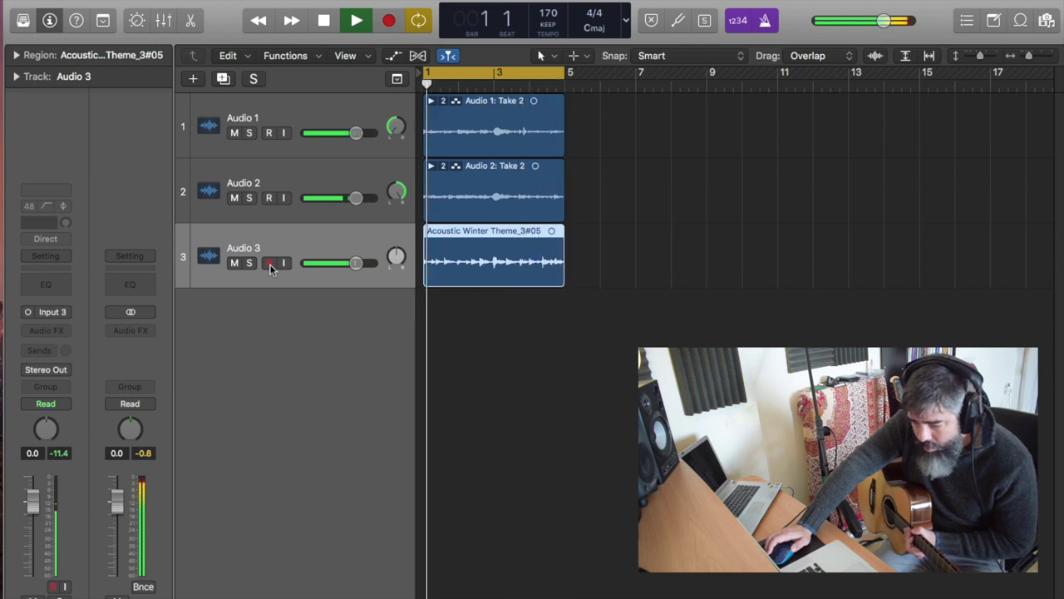
key(space)
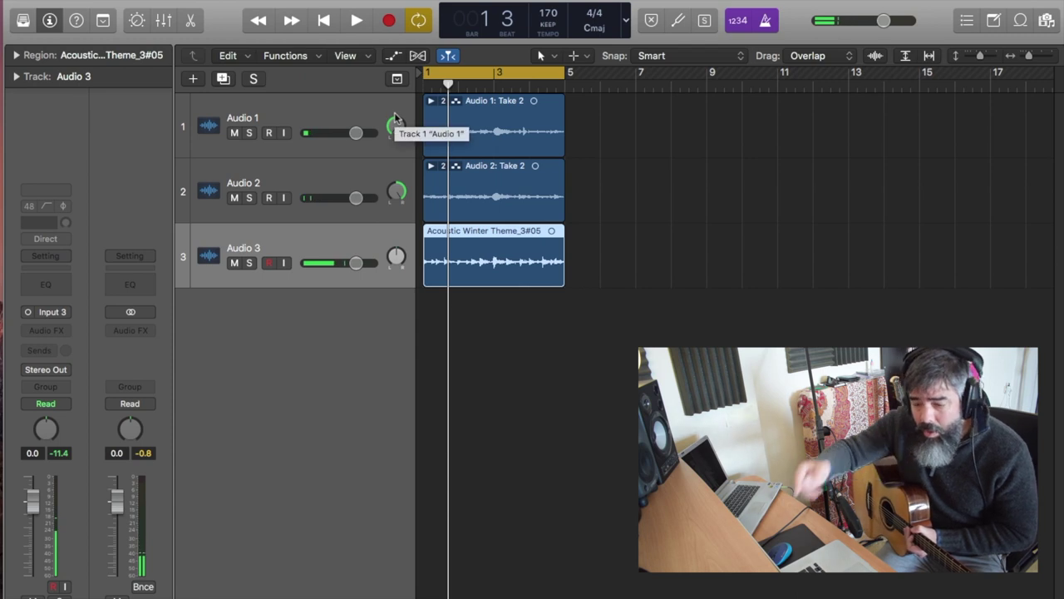
Step: Add a fourth audio track, set its input to Input 3 and rehearse a guitar part over the looping playback
click(176, 1)
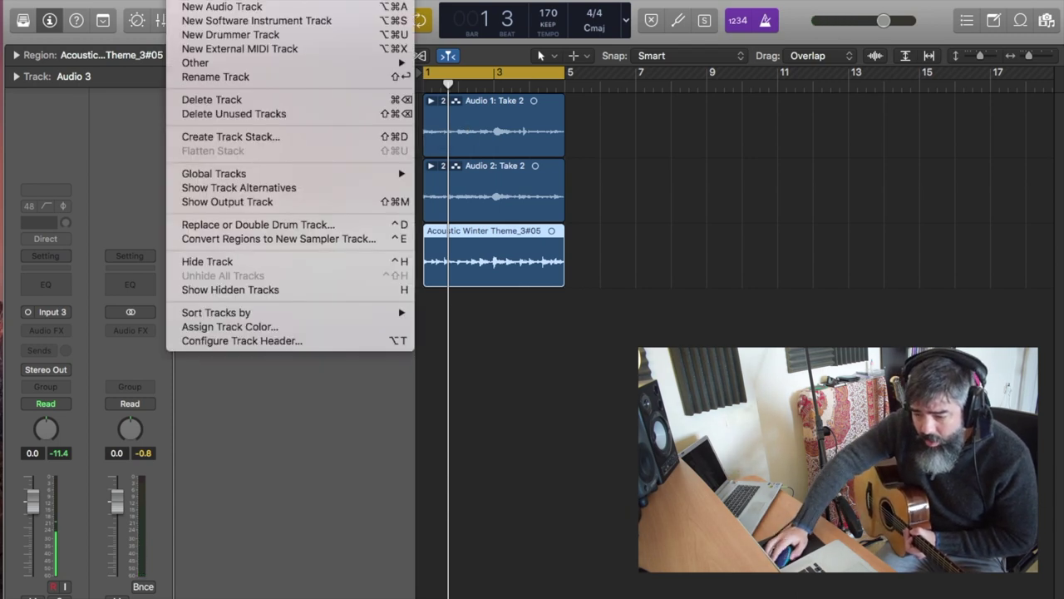
click(215, 10)
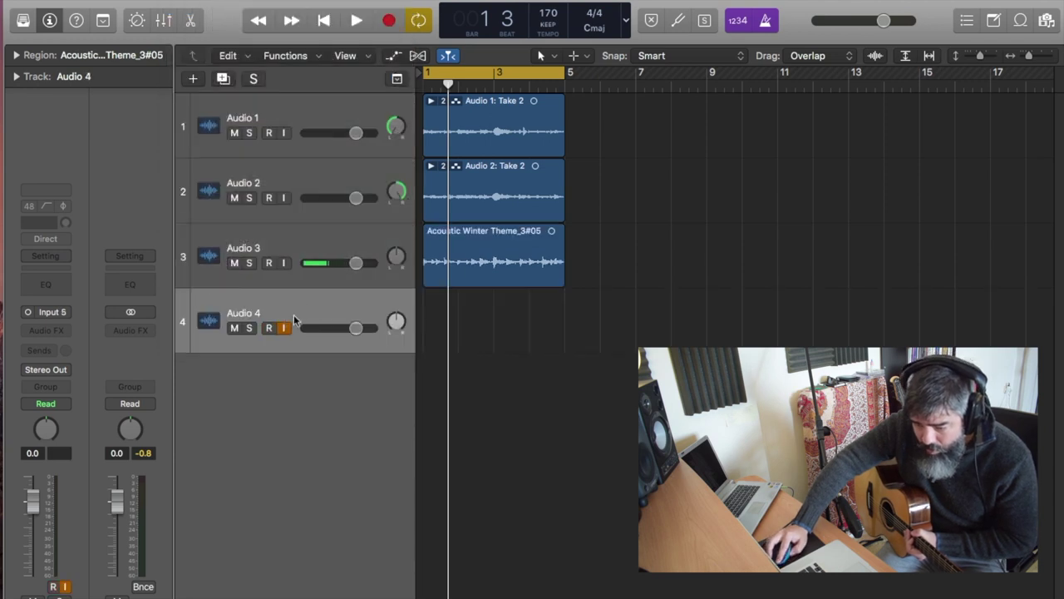
click(47, 314)
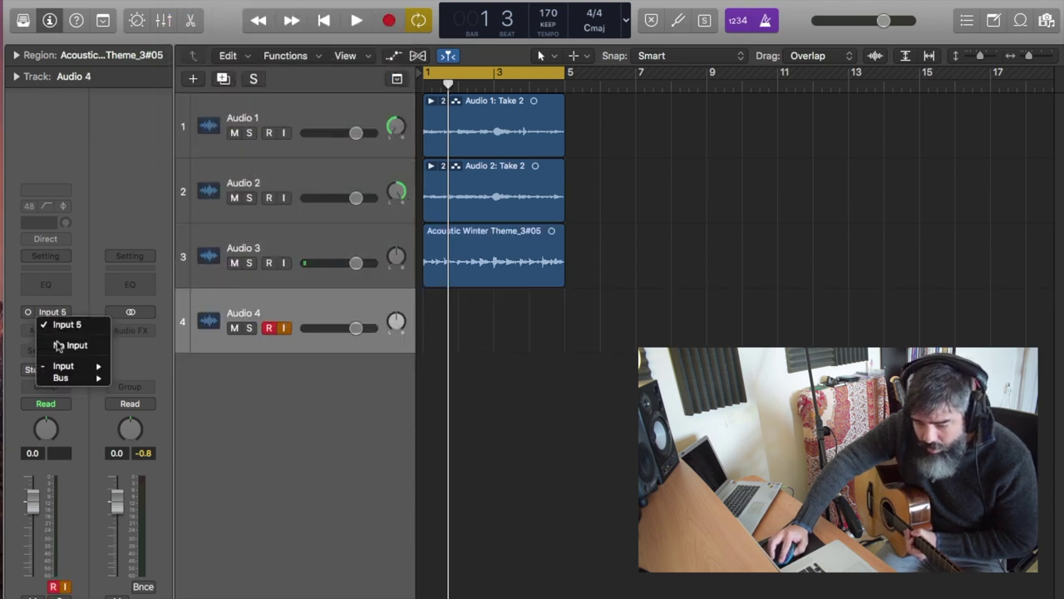
mouse_move(70, 370)
click(142, 389)
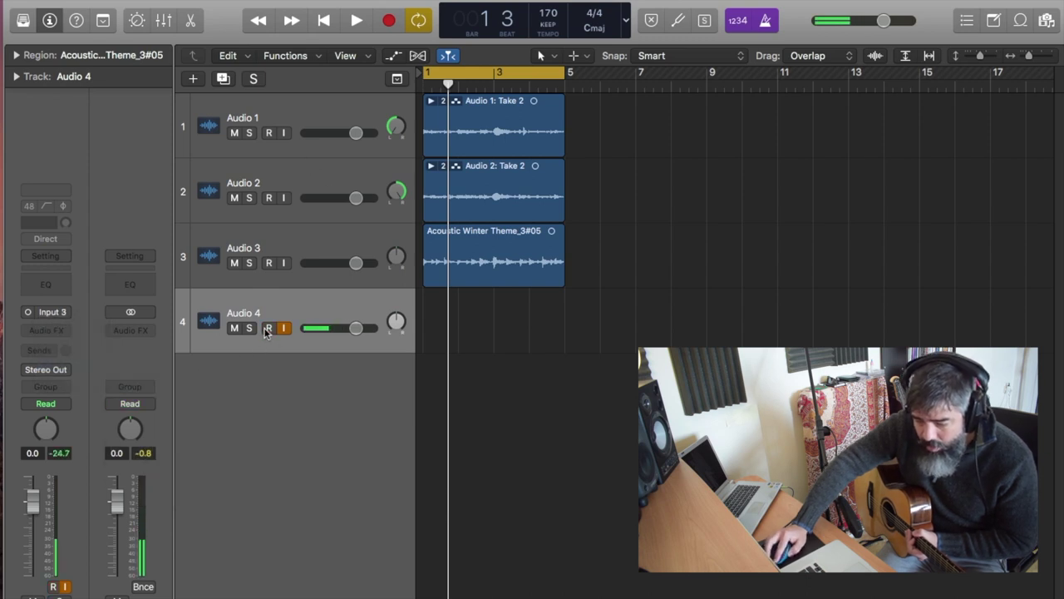
key(space)
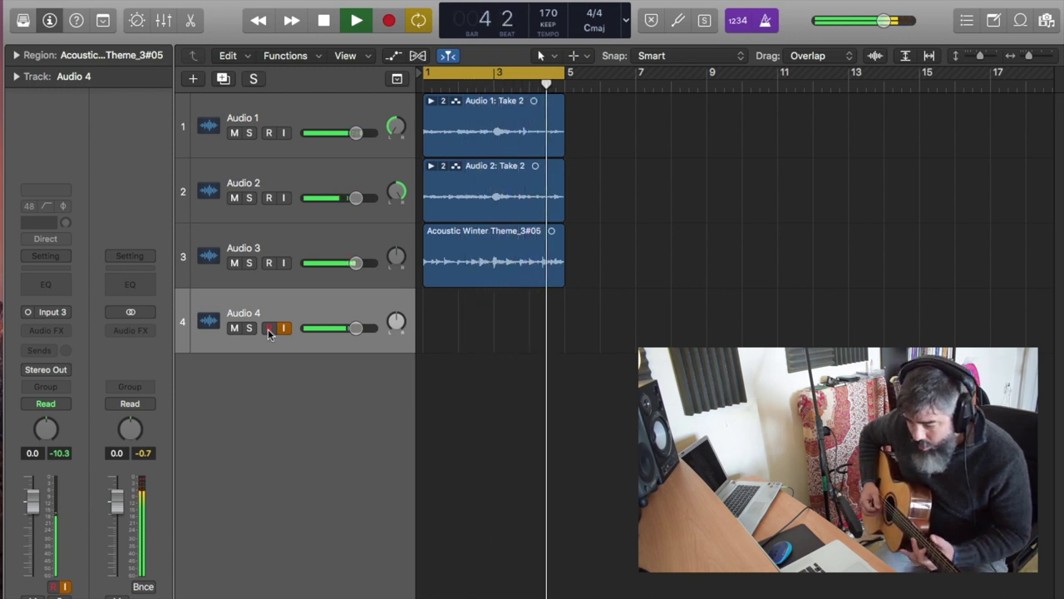
key(space)
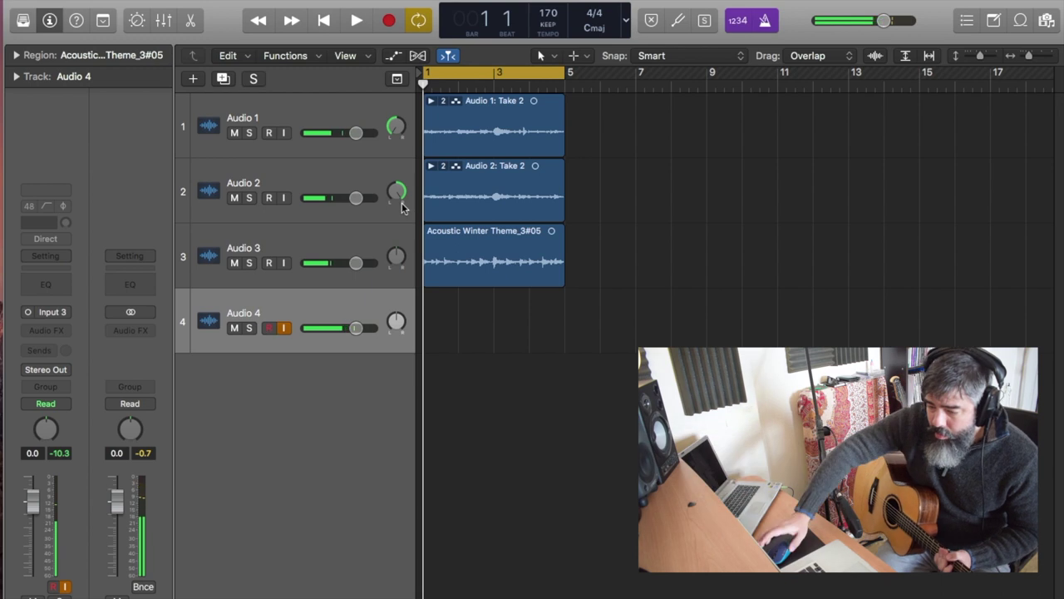
Step: Repeat the regions of Audio 1, 2 and 3 once and extend the cycle range to the start of bar 9
drag(580, 119, 537, 290)
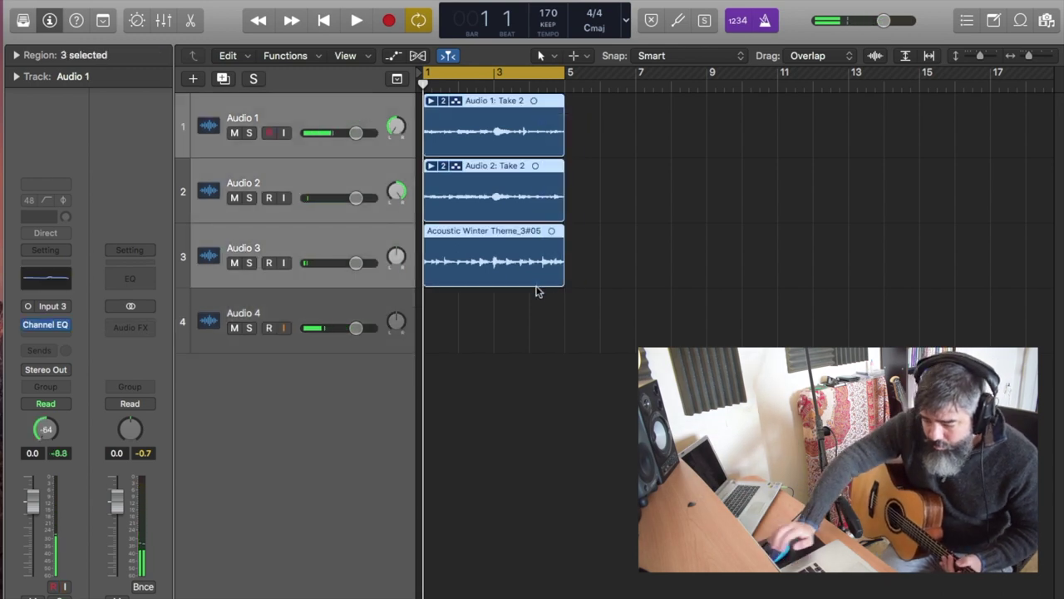
key(super+r)
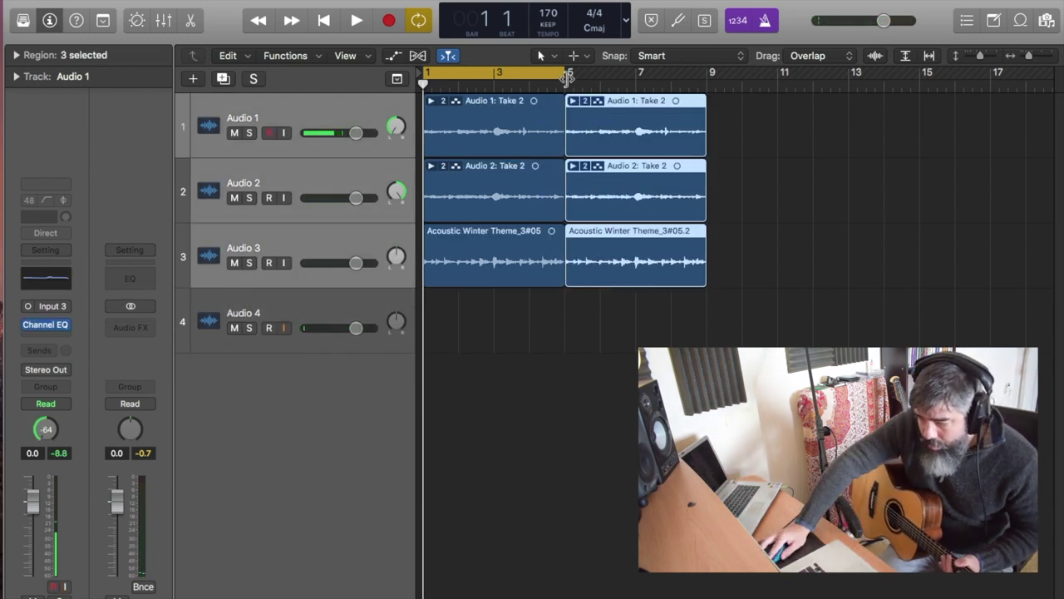
drag(564, 75, 705, 87)
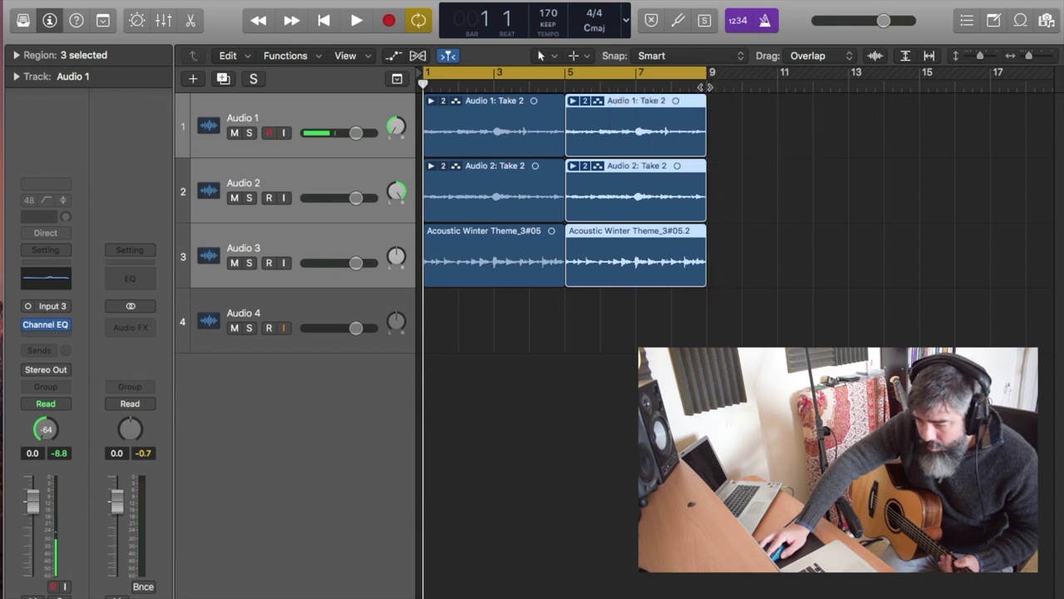
Step: Rehearse over the eight-bar cycle, stop playback and select Audio 4 with input monitoring on
key(space)
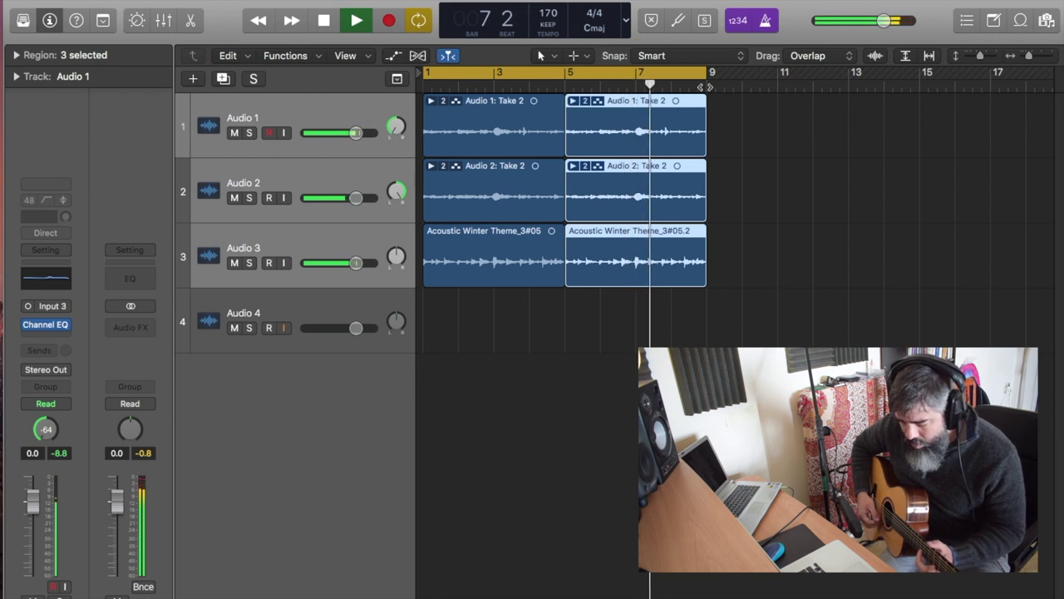
key(space)
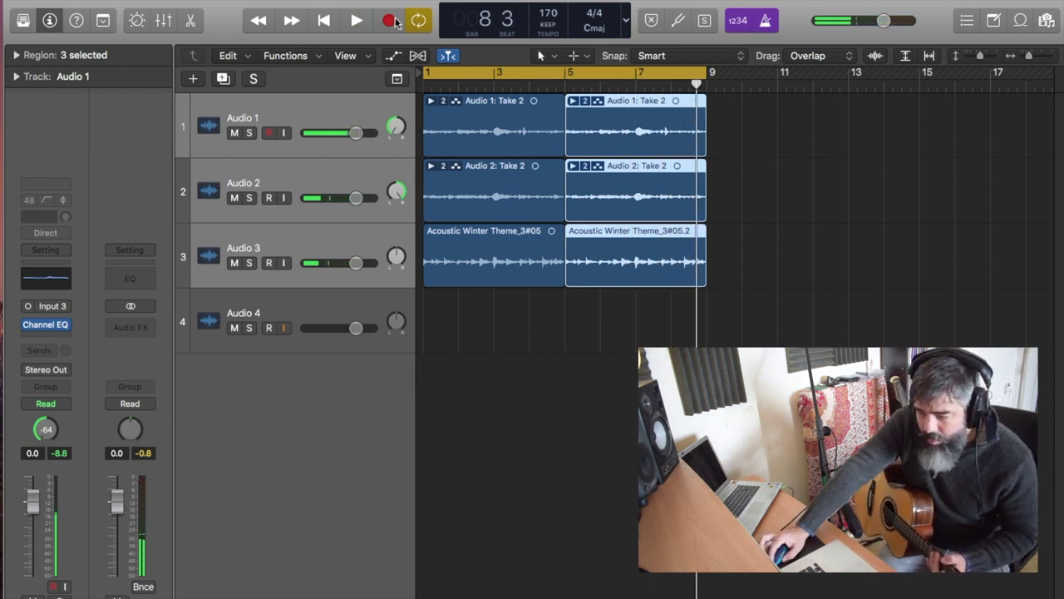
click(284, 329)
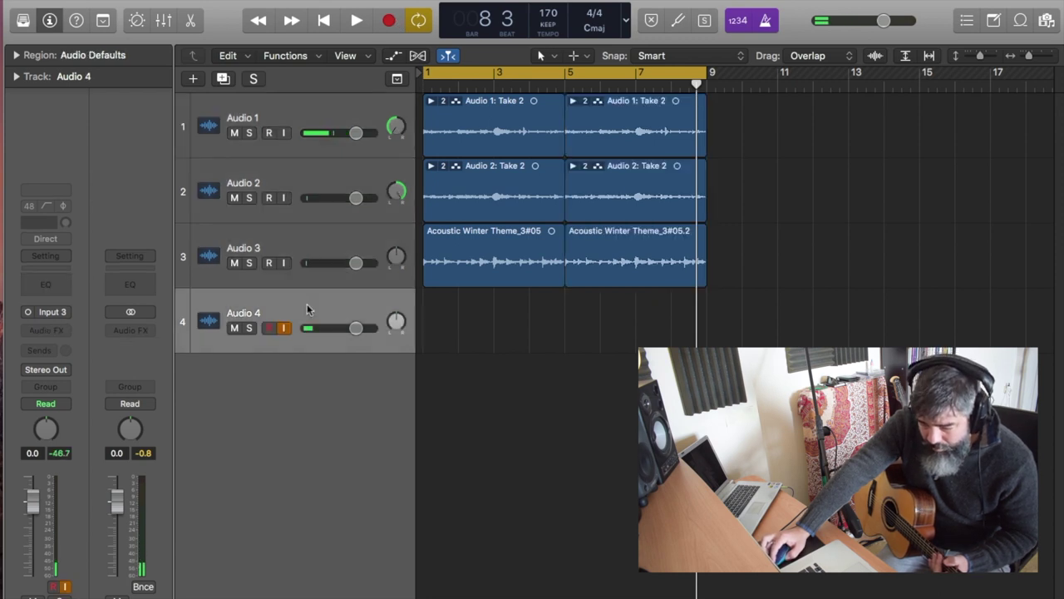
click(387, 22)
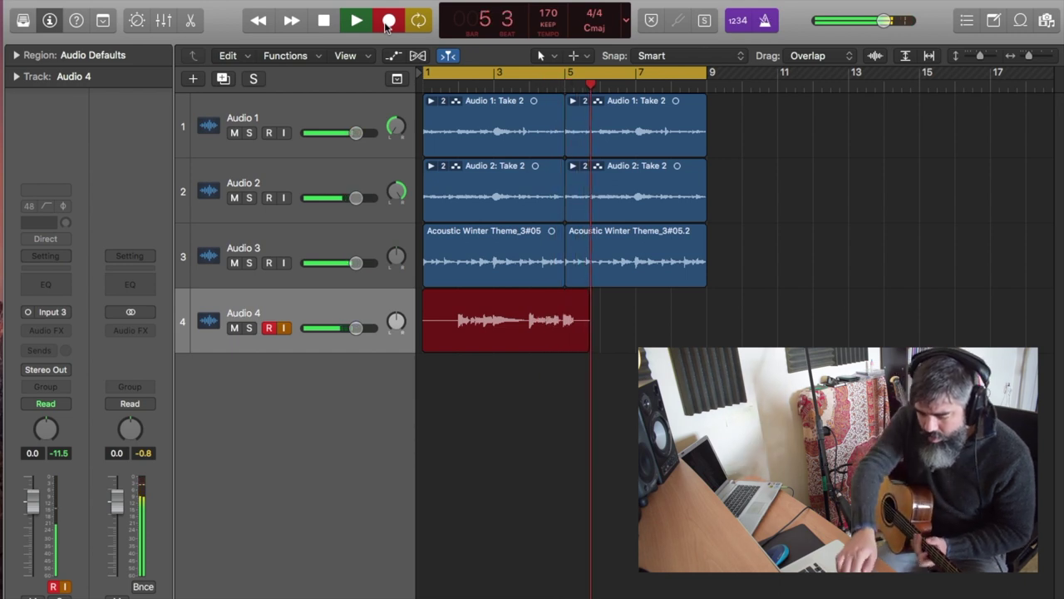
key(space)
key(Delete)
click(387, 22)
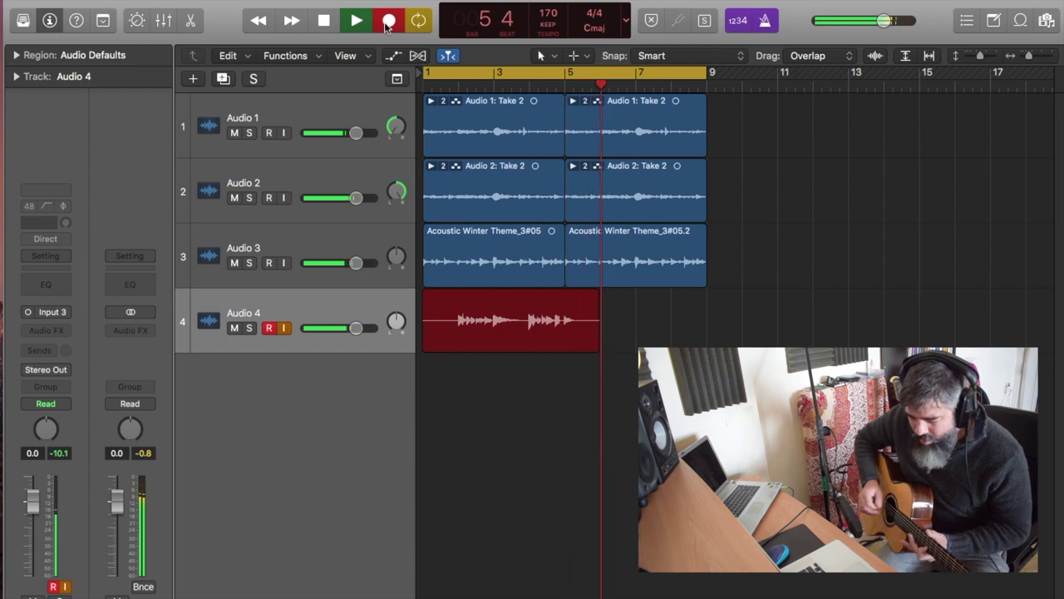
key(space)
key(Delete)
click(387, 23)
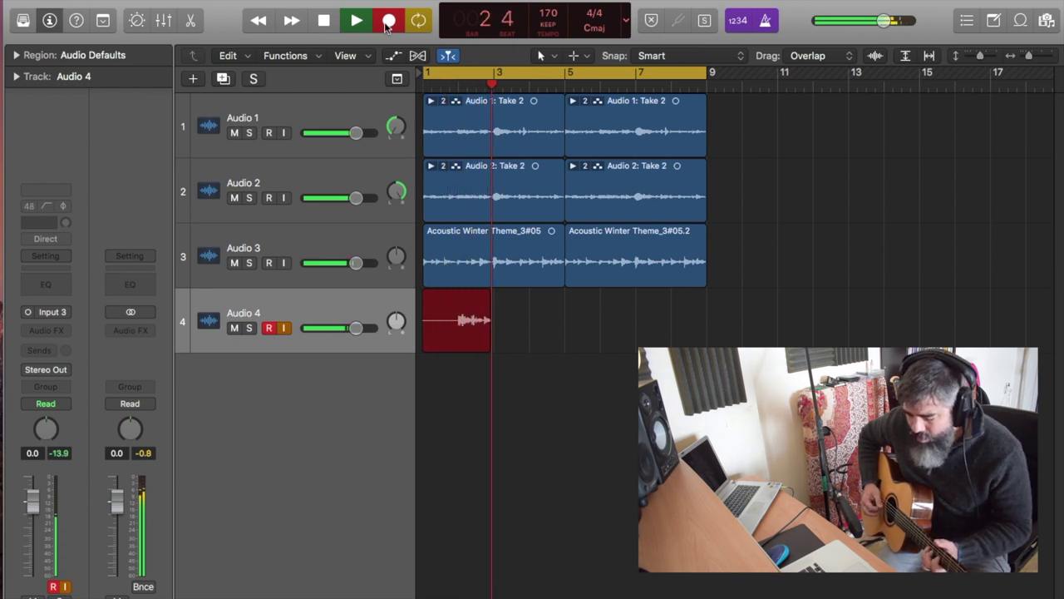
key(space)
key(Delete)
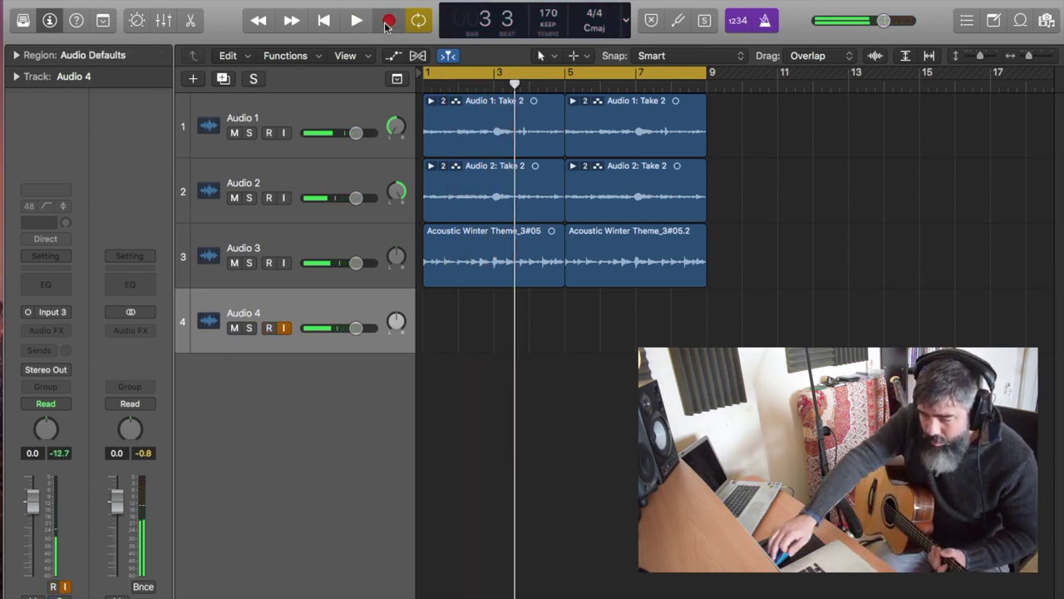
click(386, 24)
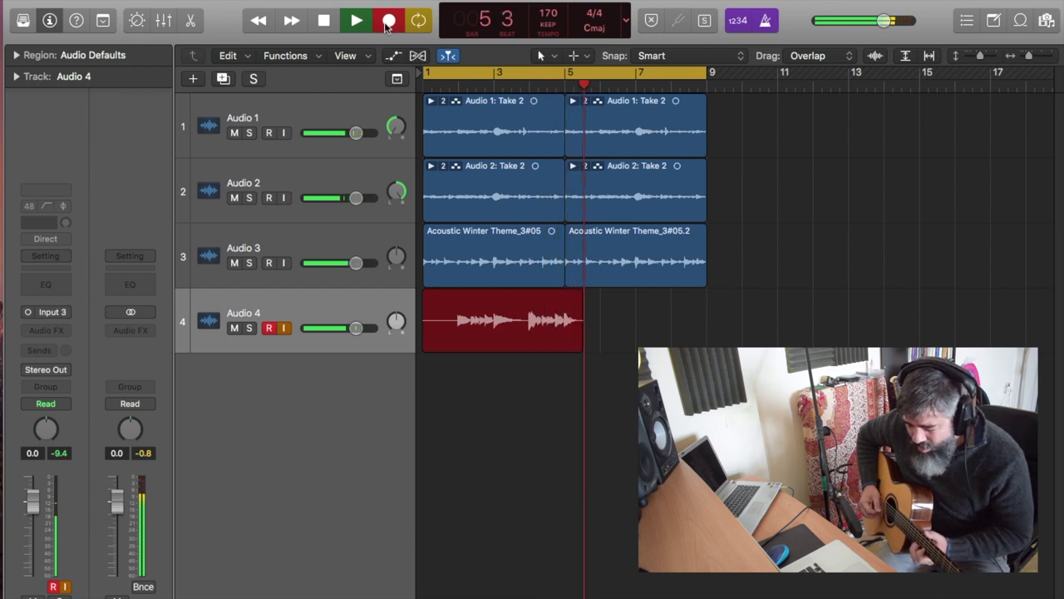
key(space)
key(Delete)
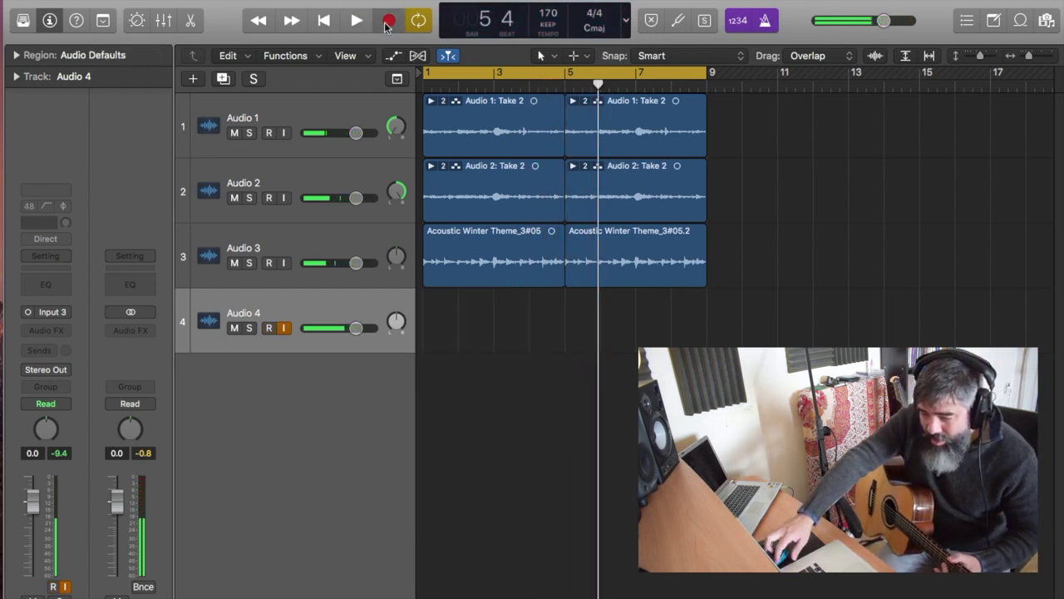
Step: Record a guitar take on Audio 4 over bars 1 to 8 and briefly play it back
click(388, 22)
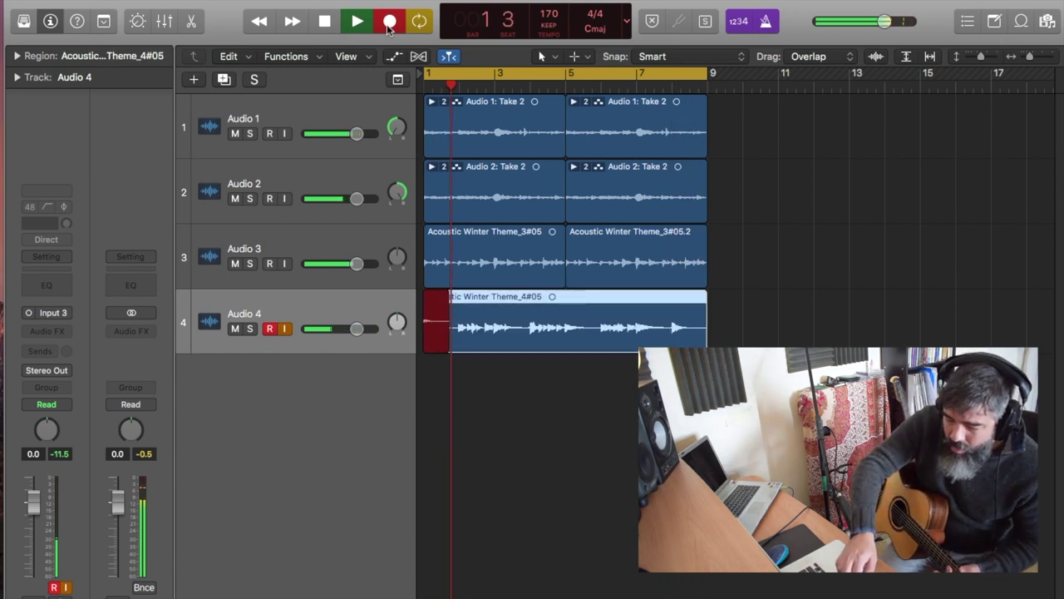
key(space)
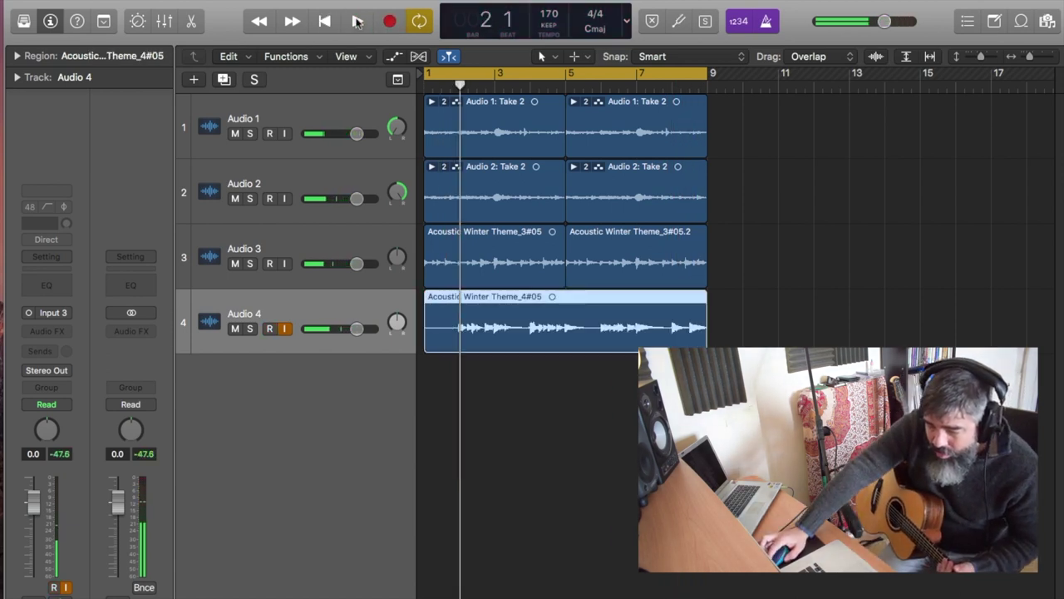
click(358, 21)
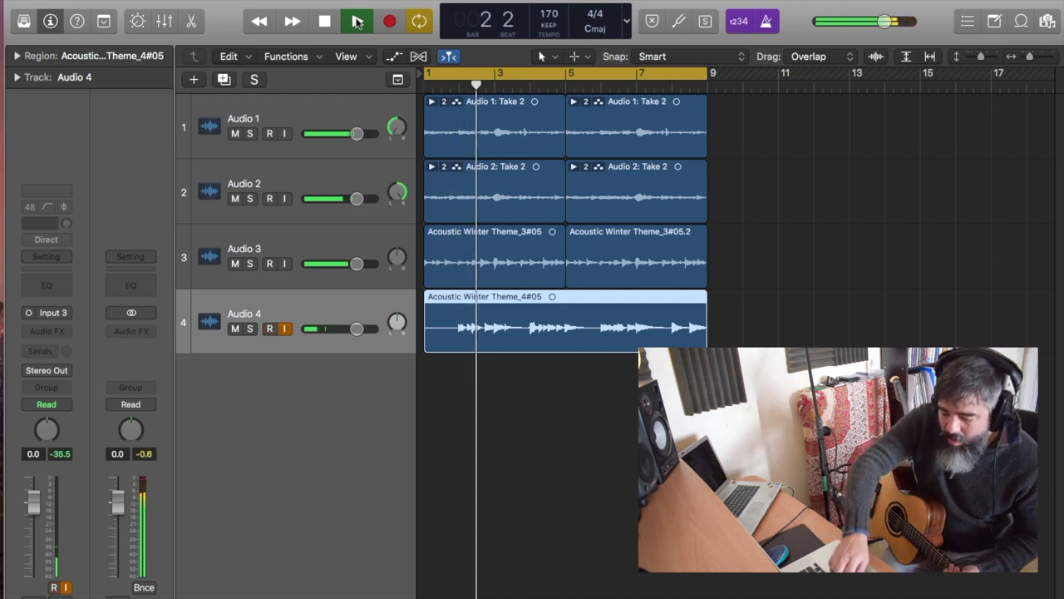
key(space)
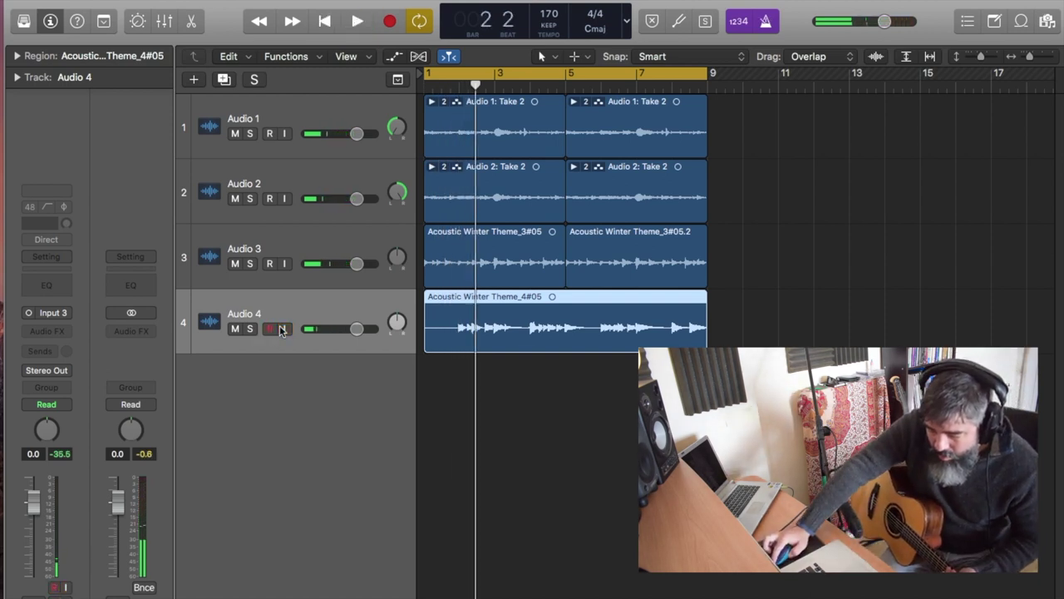
Step: During playback, pan Audio 3 slightly left and Audio 4 to +5, and raise Audio 4's volume to 0.9 dB
key(space)
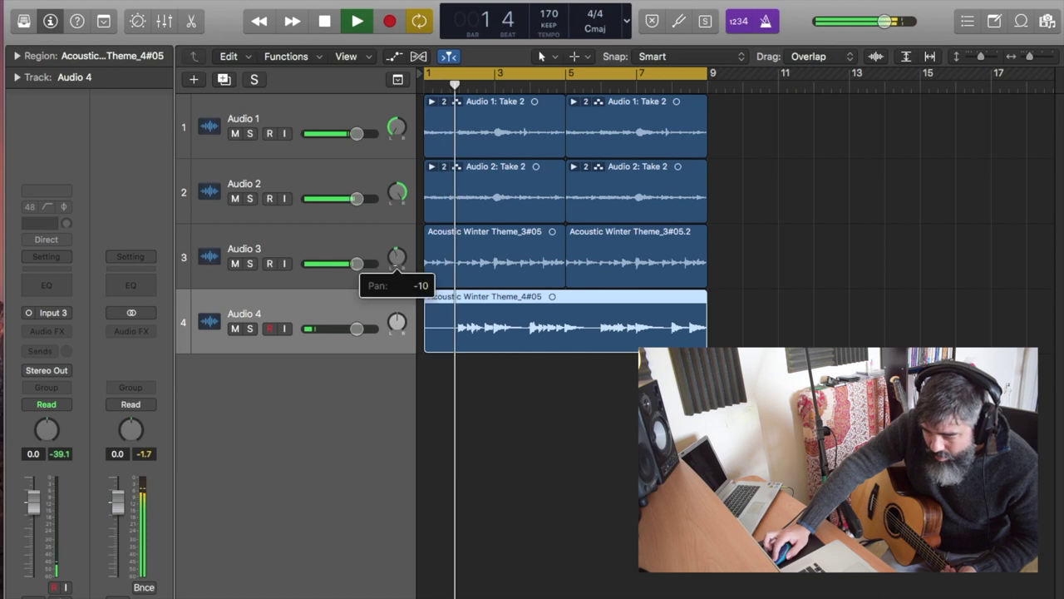
drag(397, 321, 359, 329)
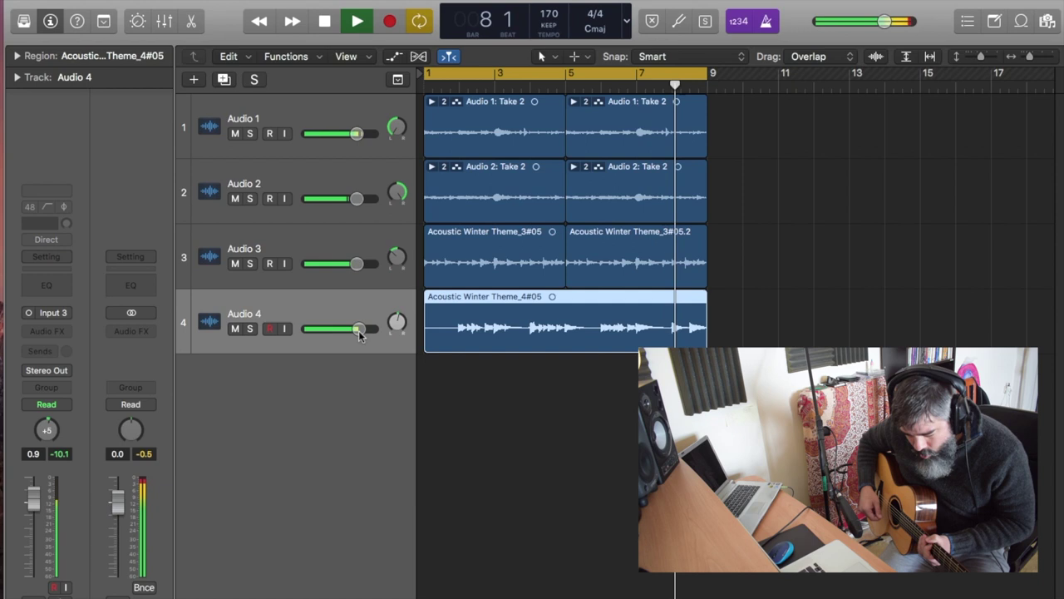
key(space)
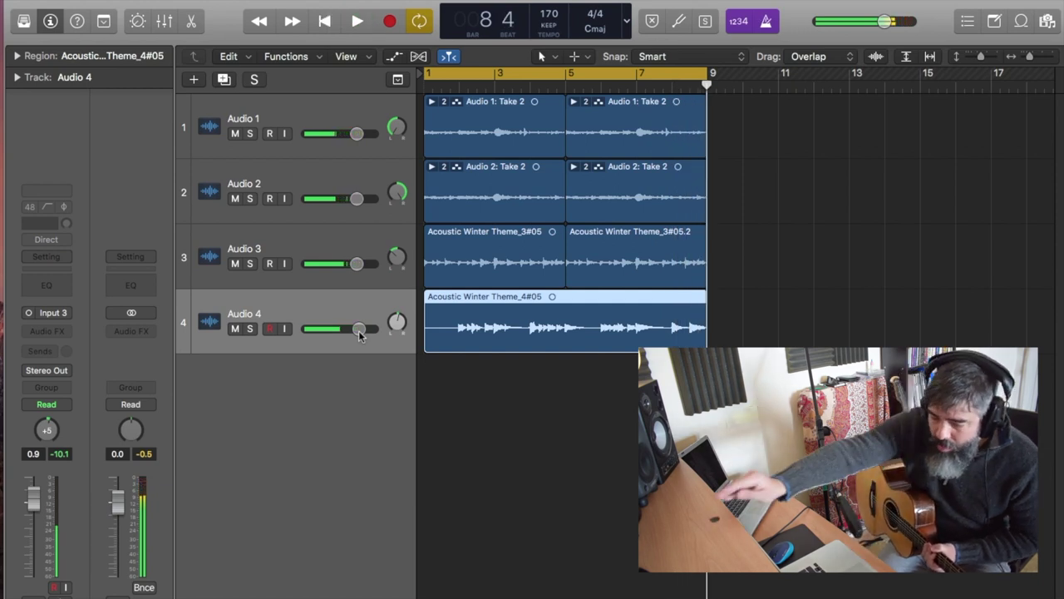
Step: Add a new audio track below Audio 4 and set its recording source to Input 3
click(178, 2)
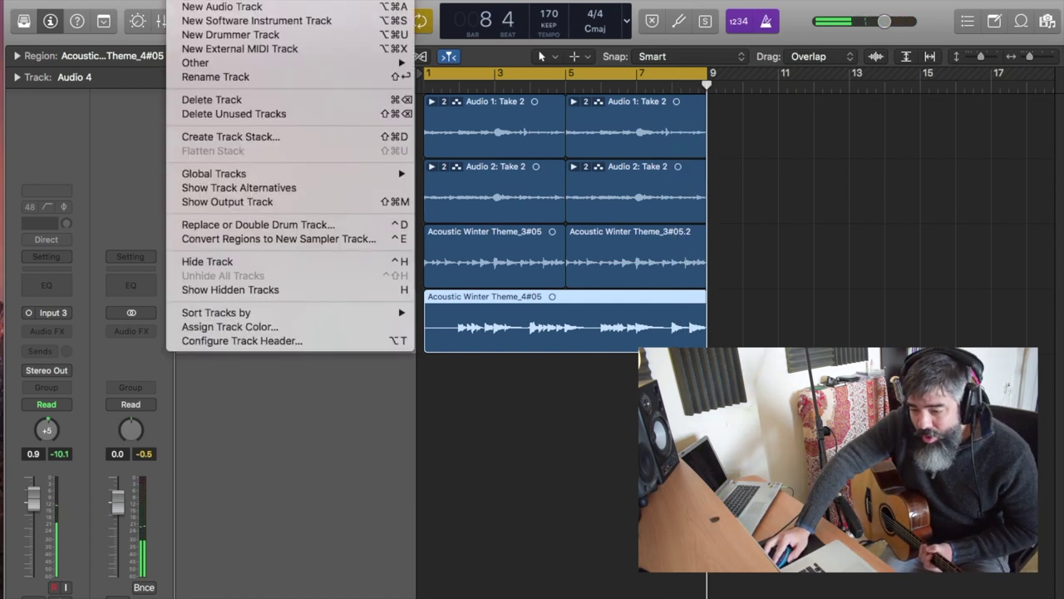
click(216, 6)
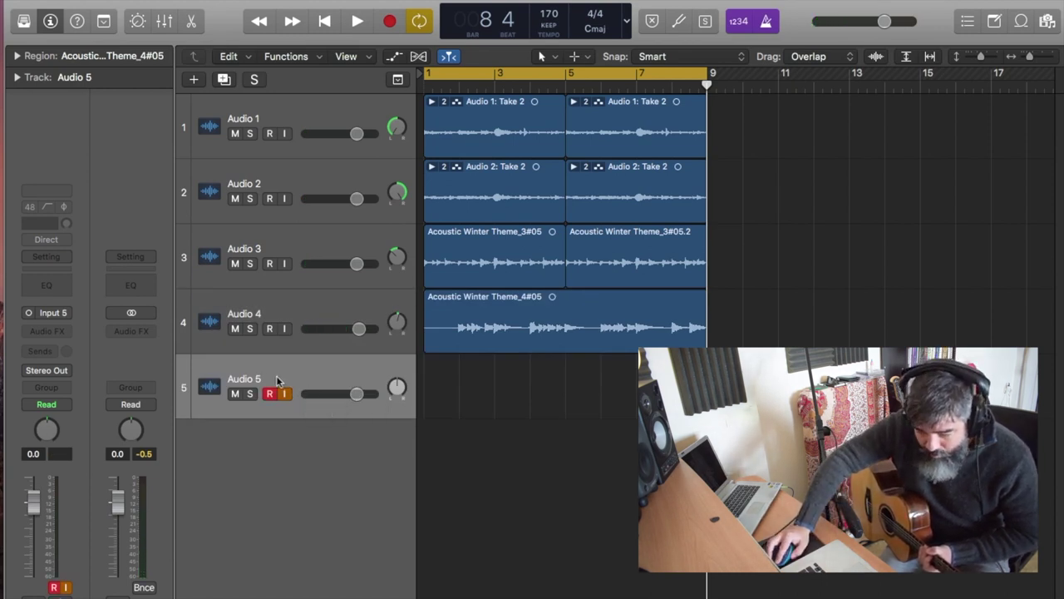
click(48, 312)
mouse_move(70, 371)
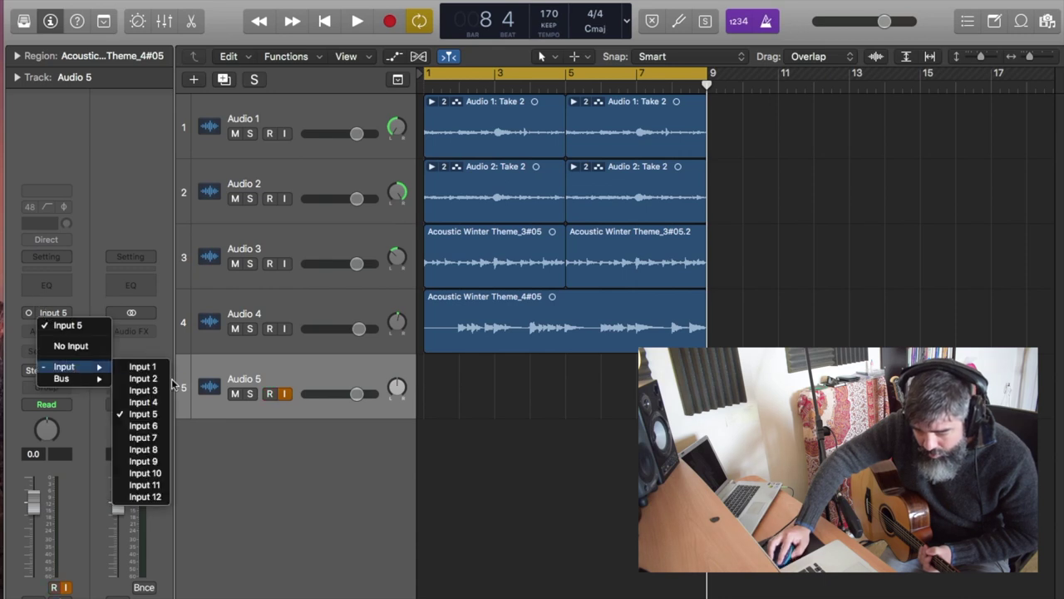
click(143, 390)
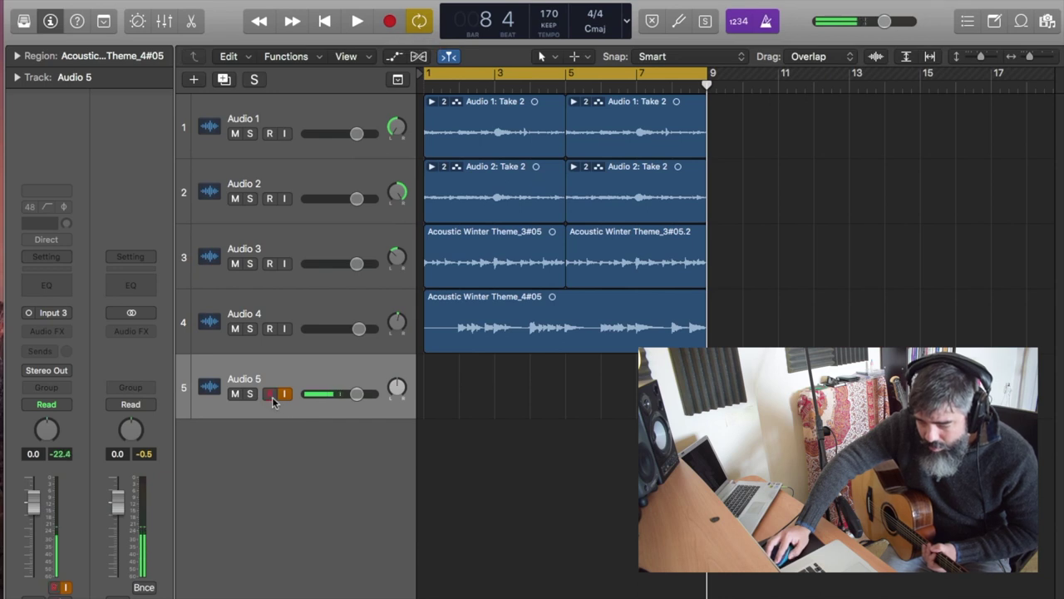
Step: Rehearse the part over the eight-bar cycle and record a guitar take on Audio 5 over bars 1 to 8
key(space)
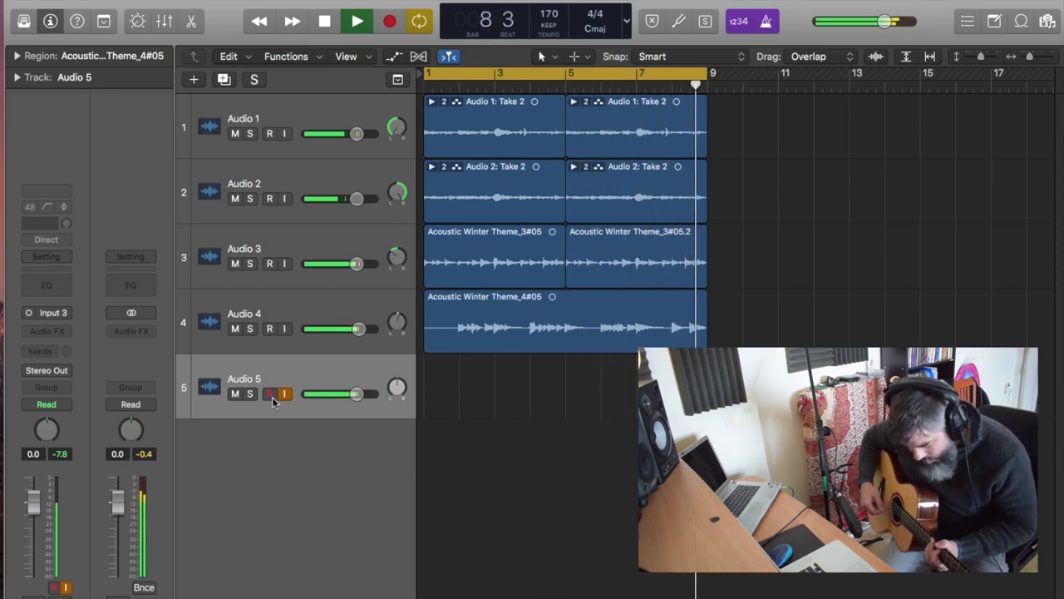
key(space)
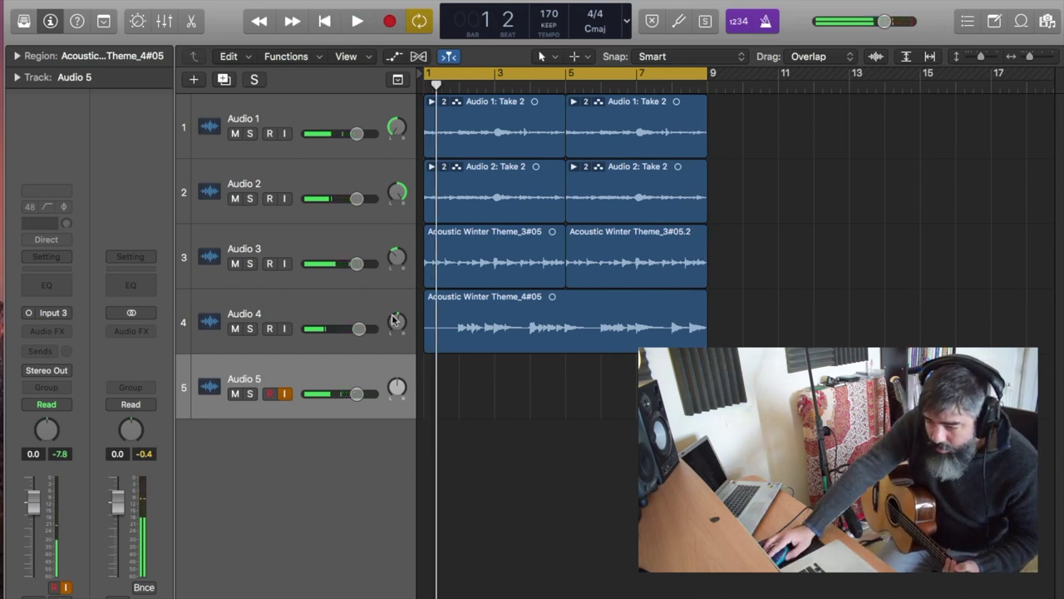
click(390, 20)
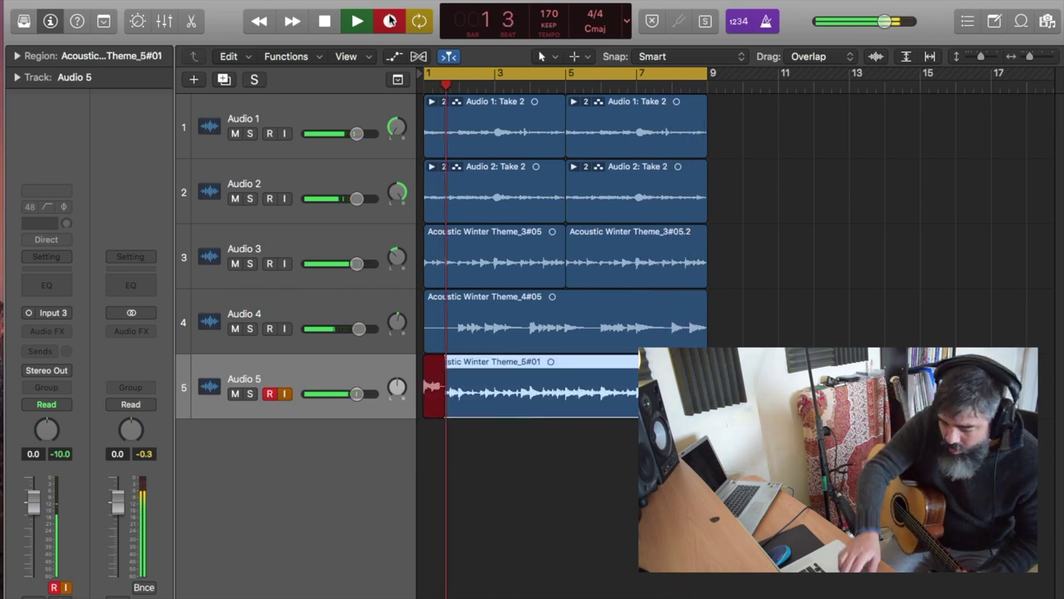
key(space)
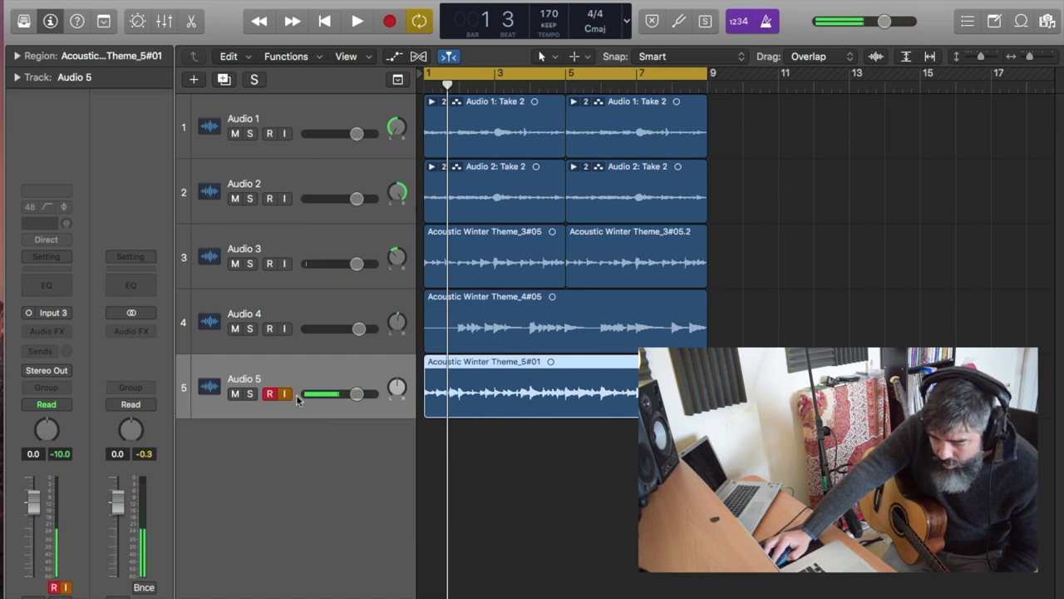
Step: Play back the mix, lower Audio 5's volume to -0.7 dB, and reset the output's peak level display
key(space)
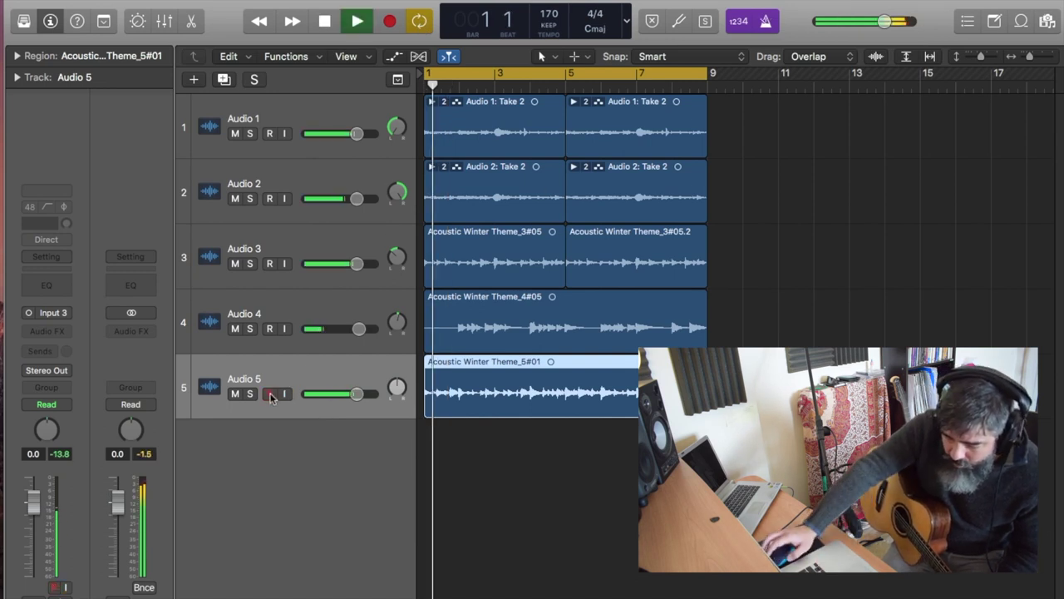
drag(351, 398, 349, 397)
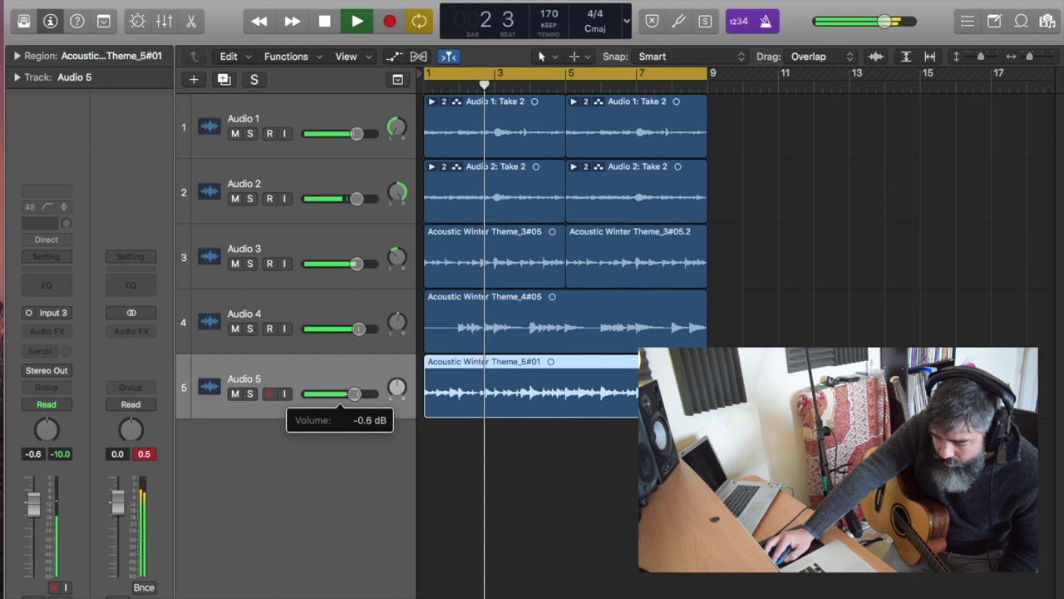
click(147, 454)
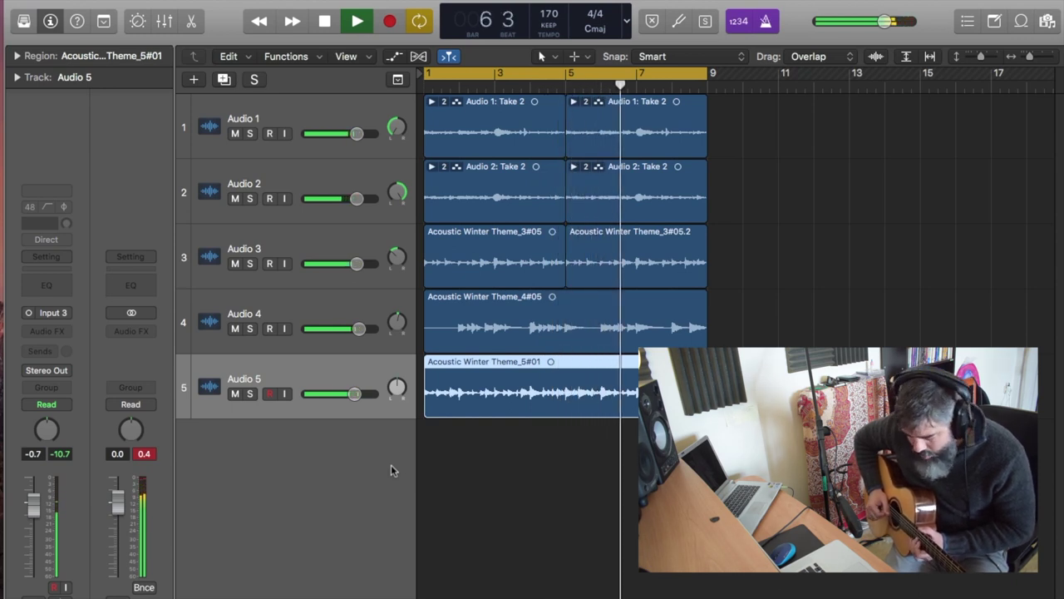
key(space)
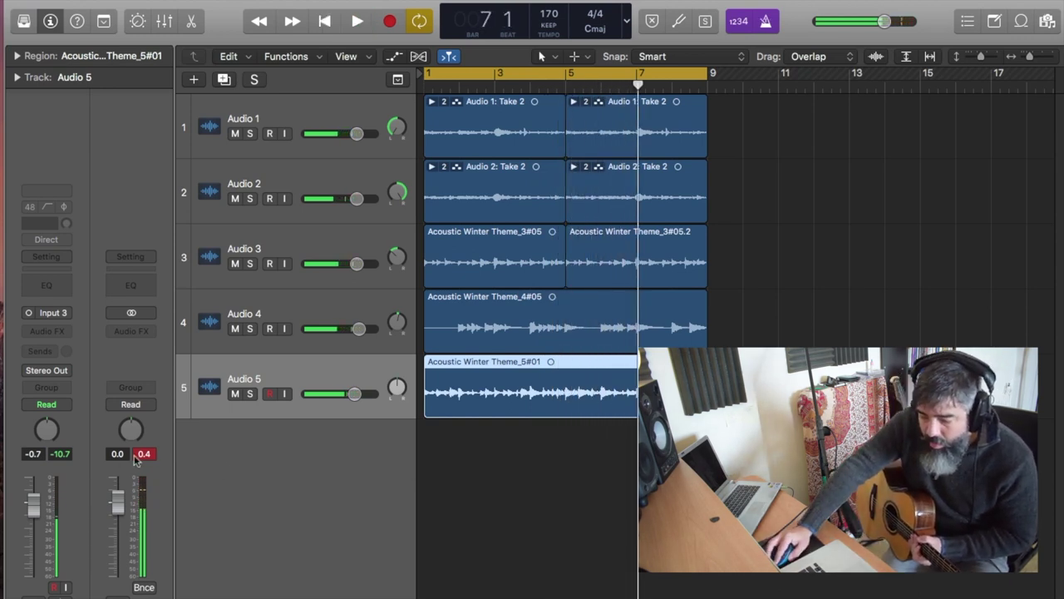
Step: Add a new audio track below Audio 5 and set its recording source to Input 3
click(200, 1)
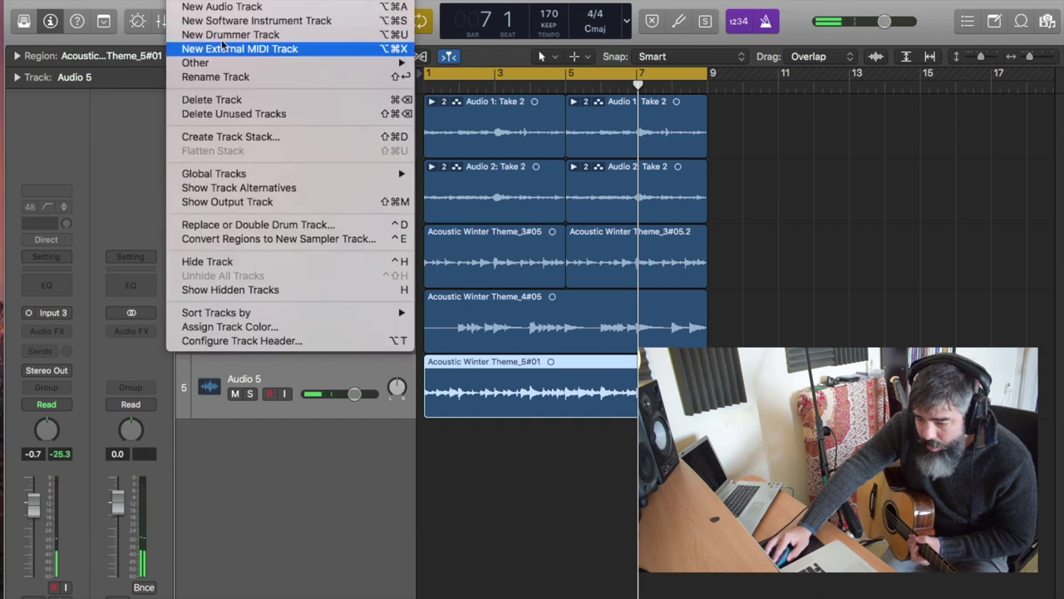
click(241, 6)
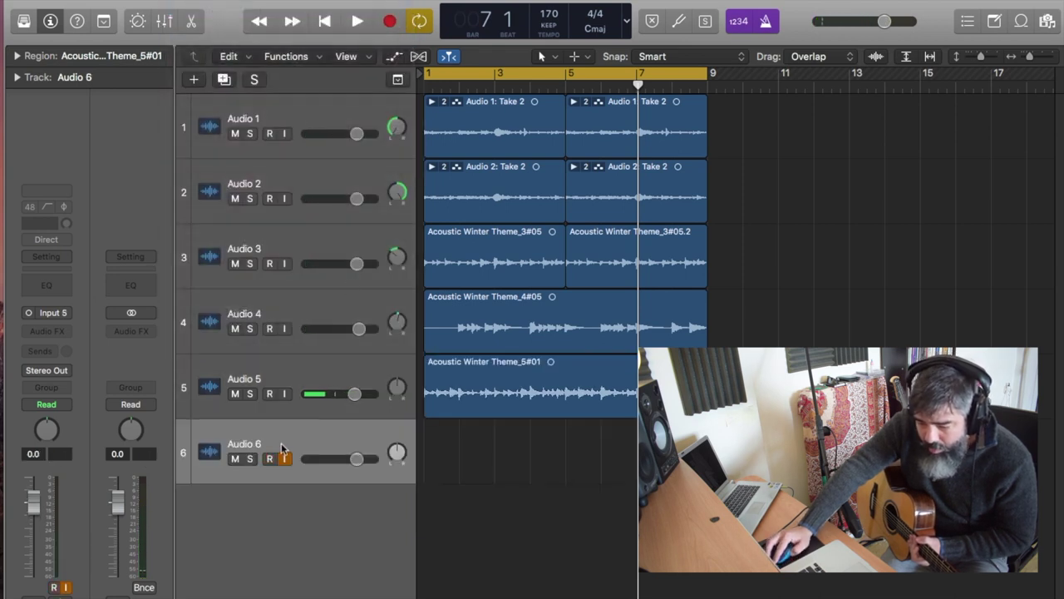
click(62, 314)
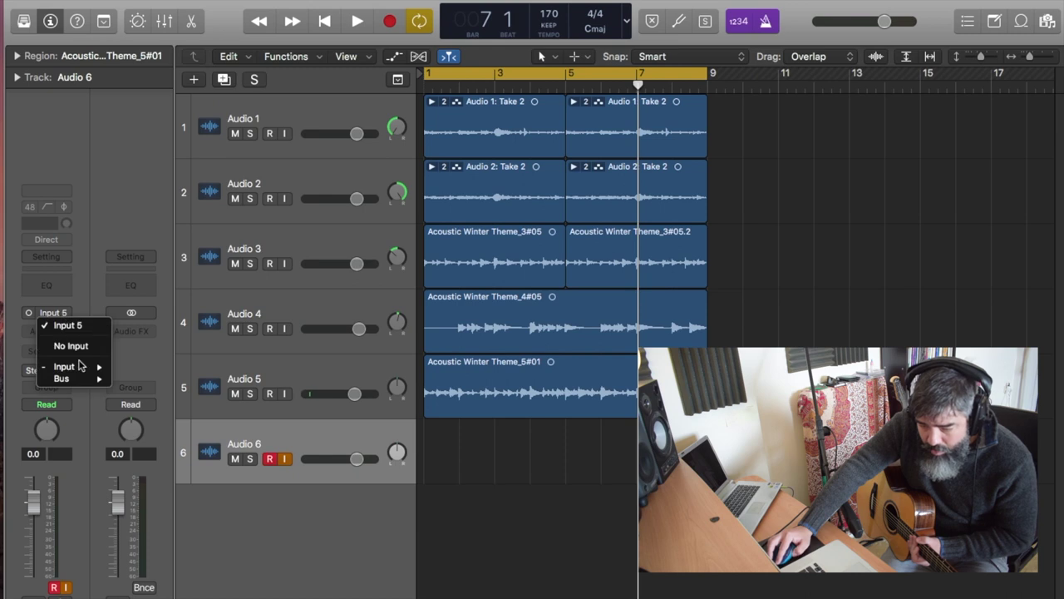
mouse_move(84, 364)
click(141, 393)
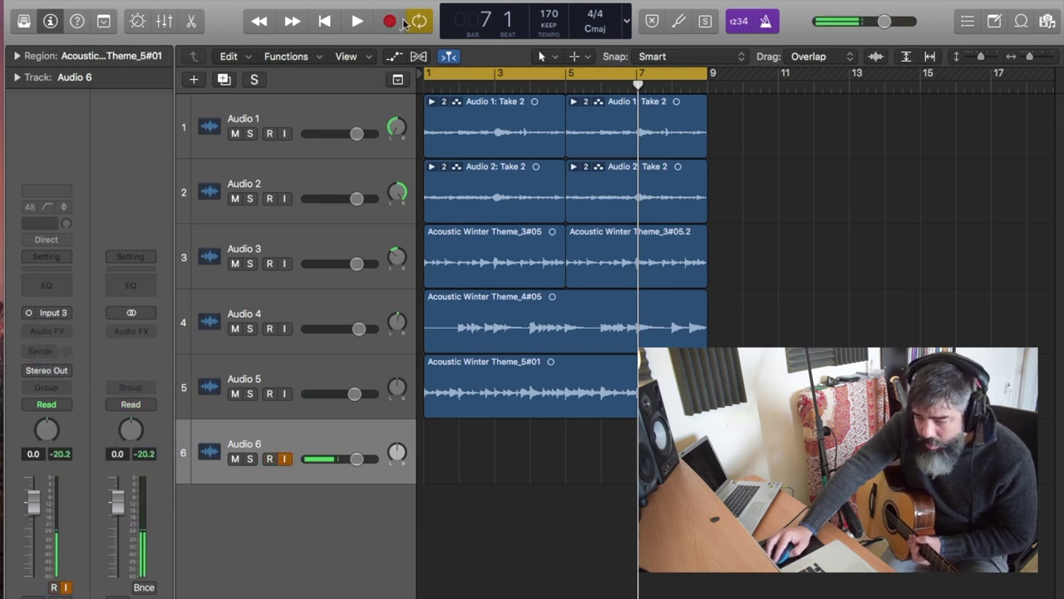
Step: Record a guitar take on Audio 6 over the eight-bar cycle, restarting after the first attempt
click(390, 22)
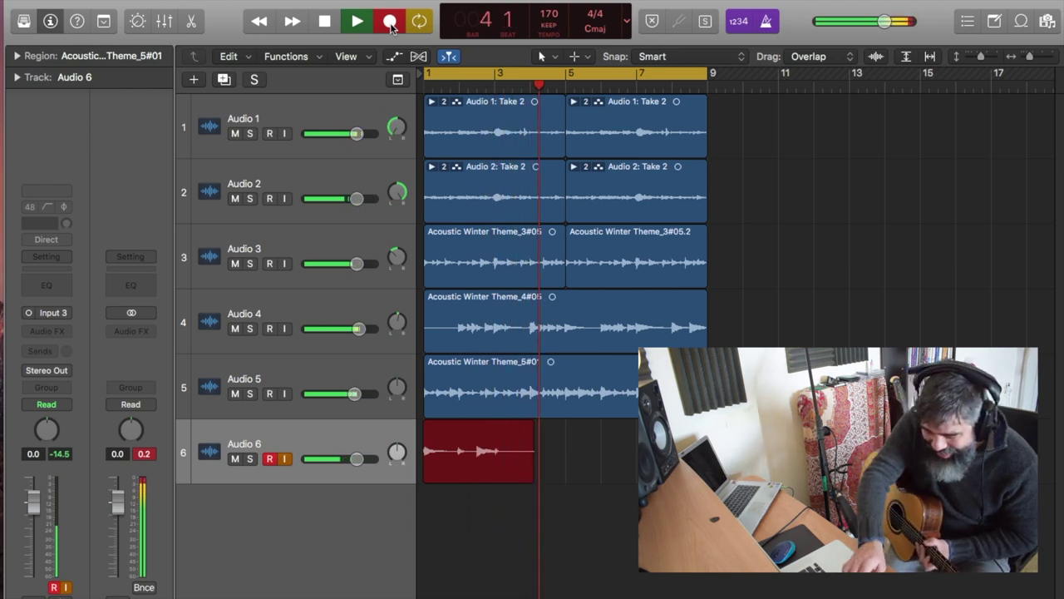
click(389, 22)
click(390, 23)
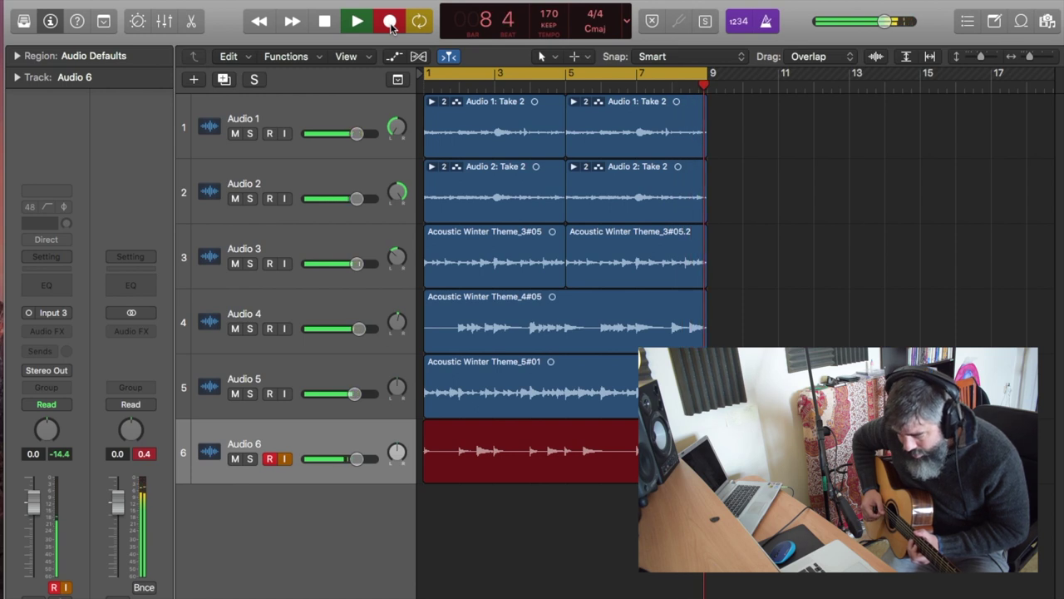
key(space)
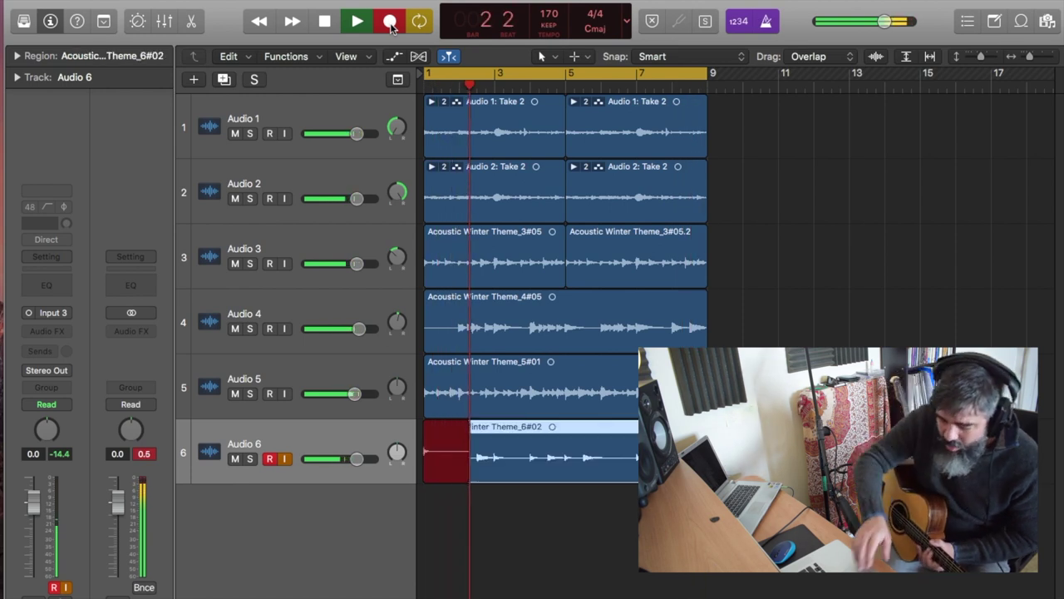
click(392, 26)
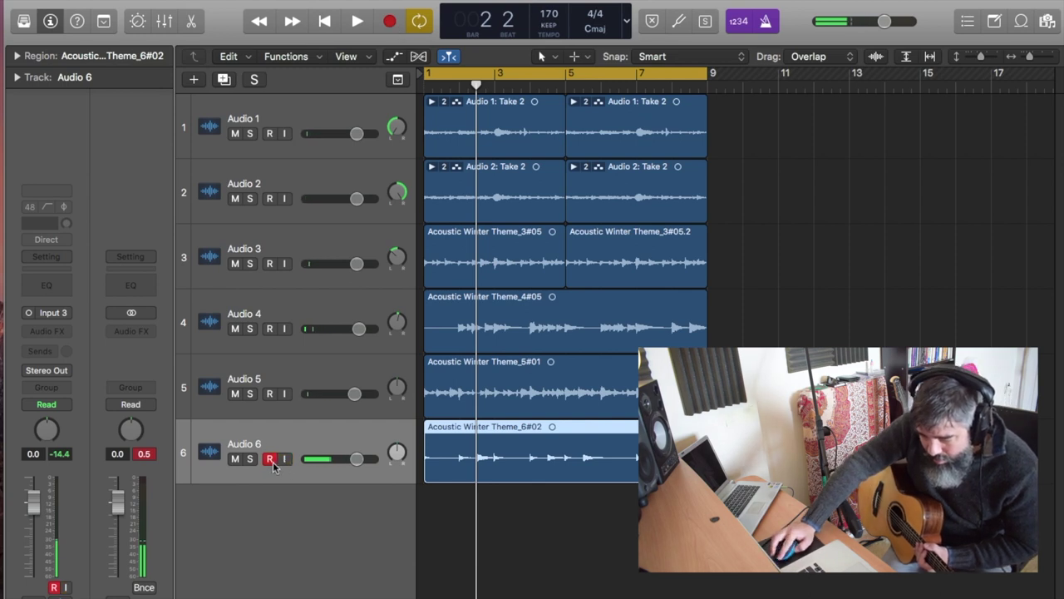
Step: Play back the mix, raise Audio 6's volume to 0.4 dB, and reset the output's peak level display
key(space)
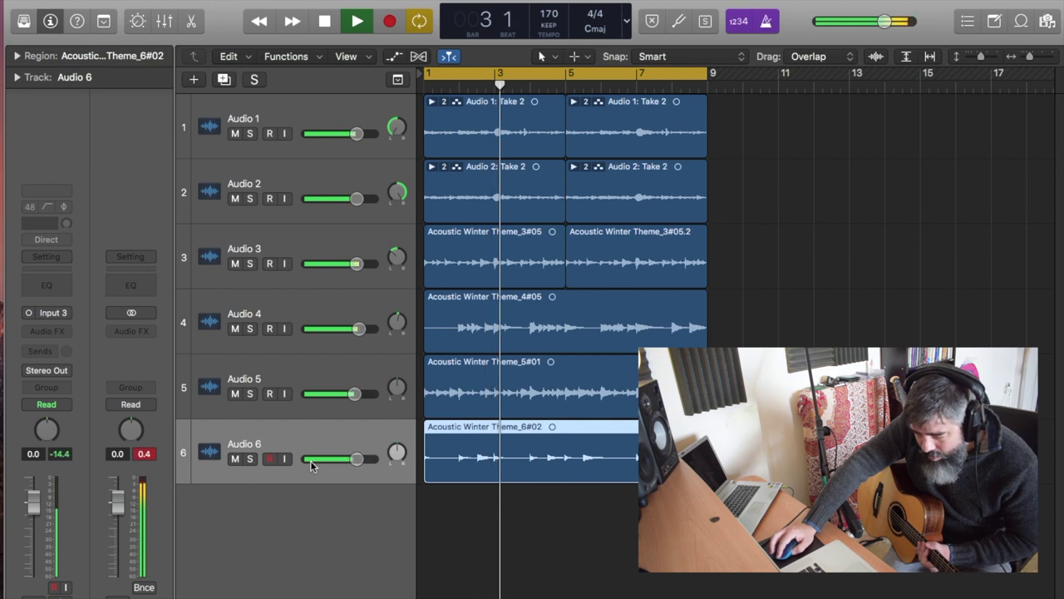
drag(352, 464, 358, 458)
click(148, 454)
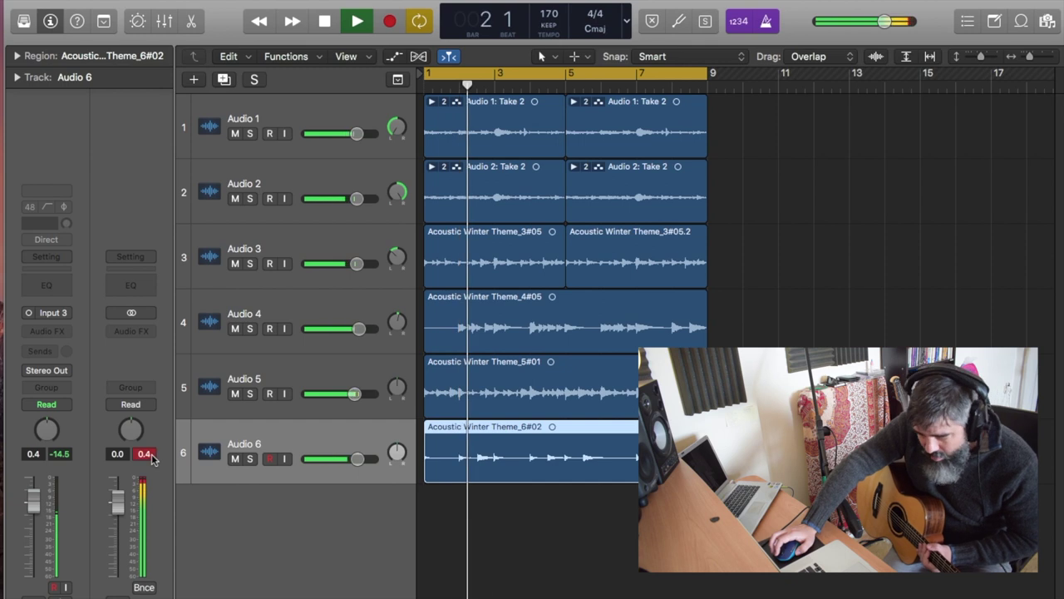
key(space)
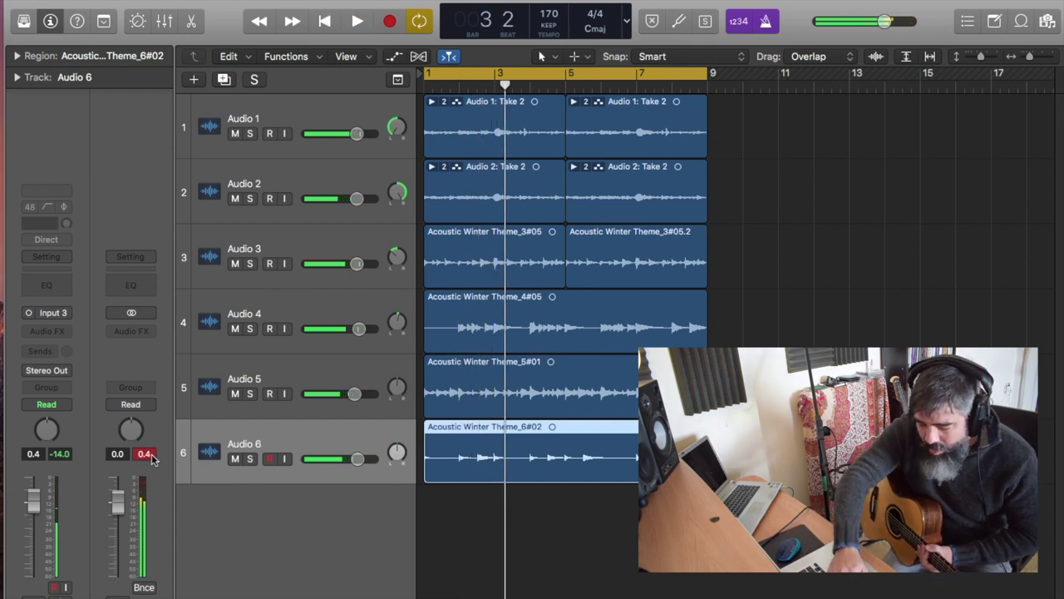